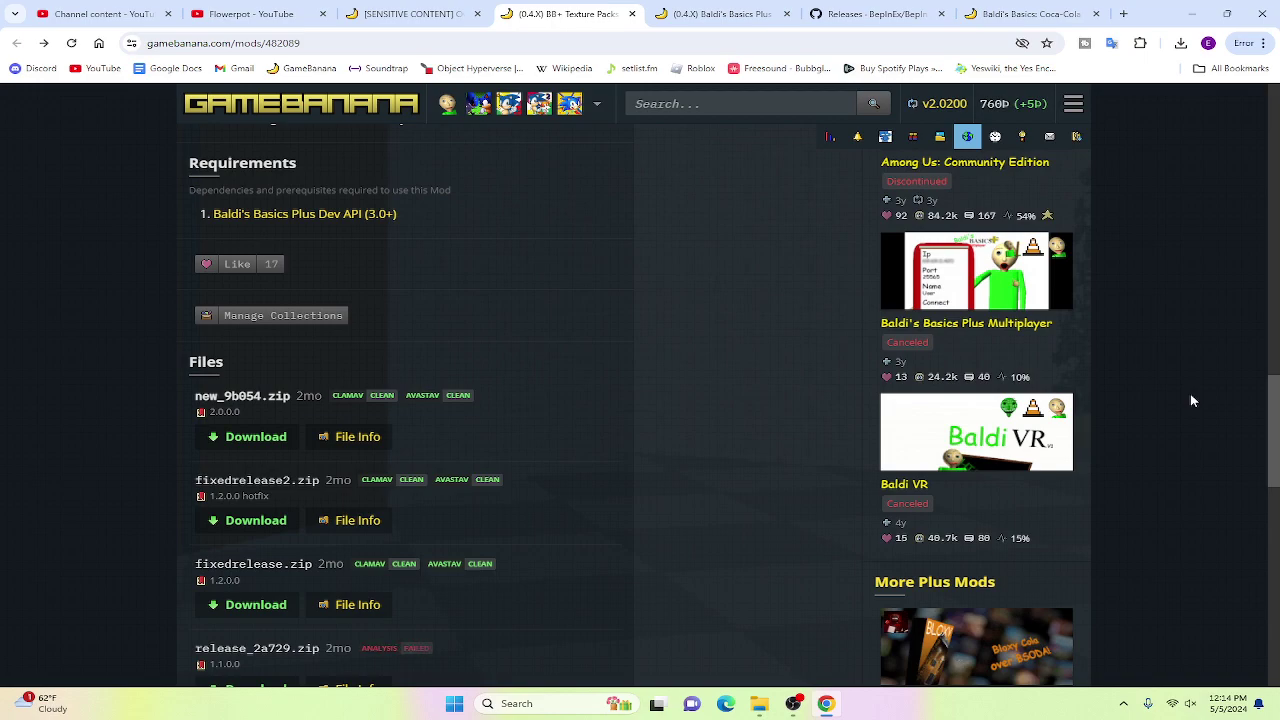
Step: Review the top of the BB+ Texture Packs page, then switch to the Overly Aggressive Dr. Reflex tab
{"action": "scroll", "coordinate": [661, 406], "scroll_direction": "up", "scroll_amount": 1}
{"action": "scroll", "coordinate": [630, 440], "scroll_direction": "up", "scroll_amount": 5}
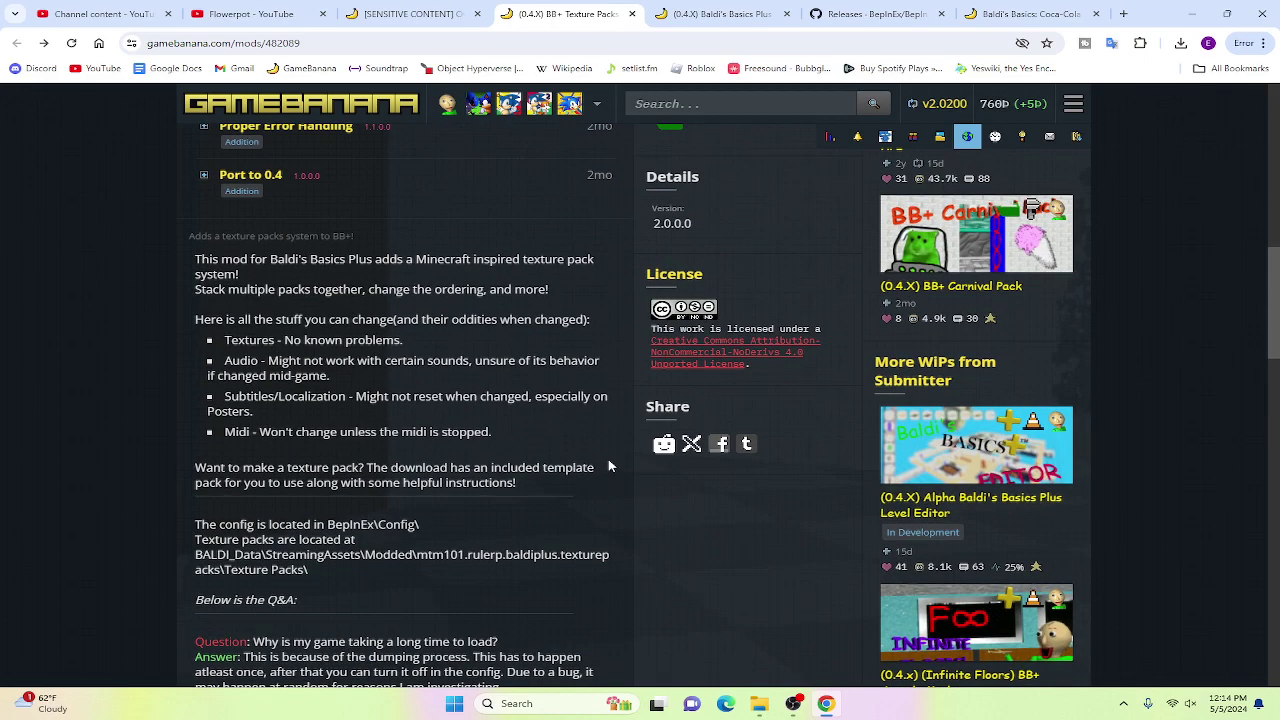
{"action": "scroll", "coordinate": [609, 466], "scroll_direction": "up", "scroll_amount": 4}
{"action": "scroll", "coordinate": [609, 466], "scroll_direction": "up", "scroll_amount": 4}
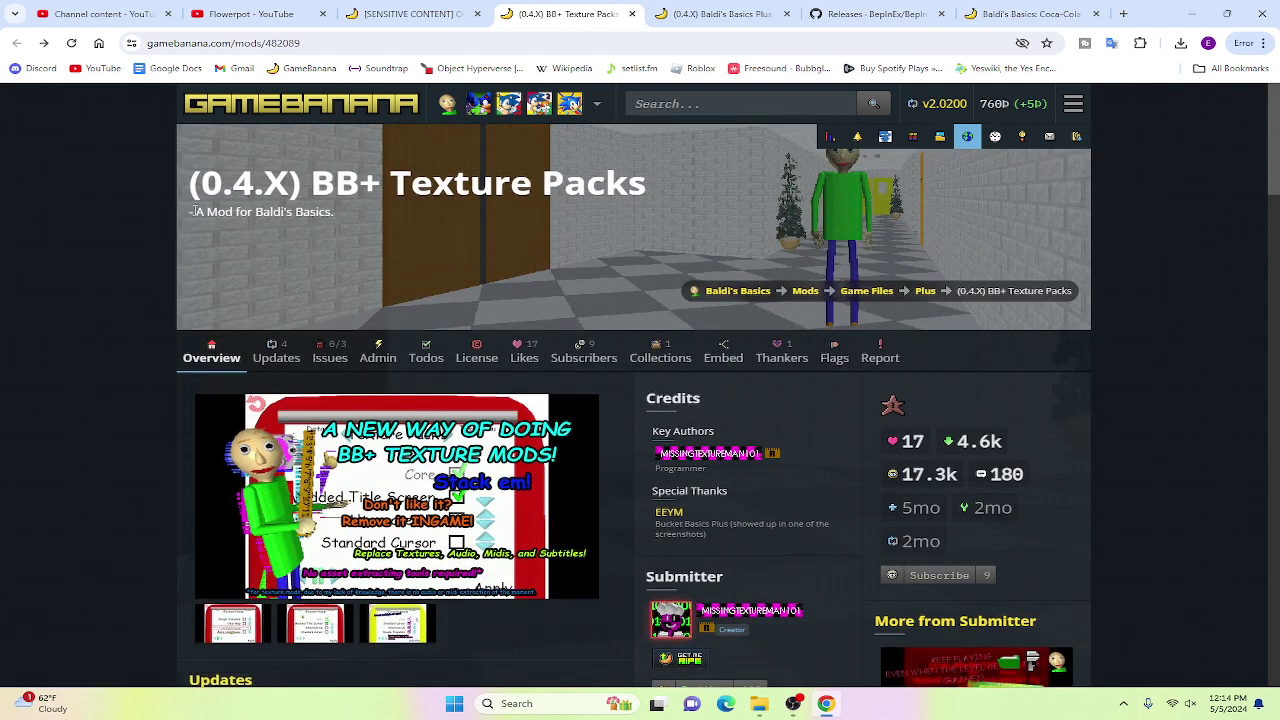
{"action": "left_click_drag", "start_coordinate": [193, 211], "coordinate": [360, 205]}
{"action": "left_click", "coordinate": [76, 272]}
{"action": "left_click", "coordinate": [704, 8]}
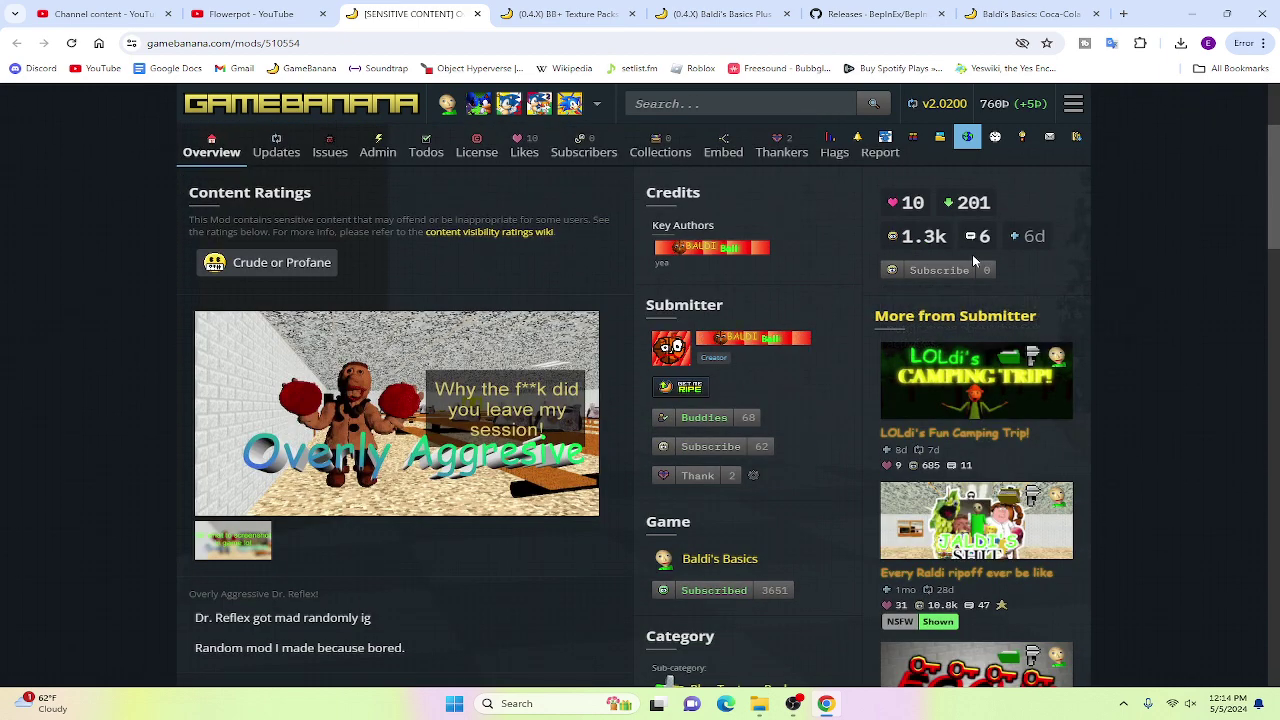
{"action": "scroll", "coordinate": [294, 354], "scroll_direction": "down", "scroll_amount": 3}
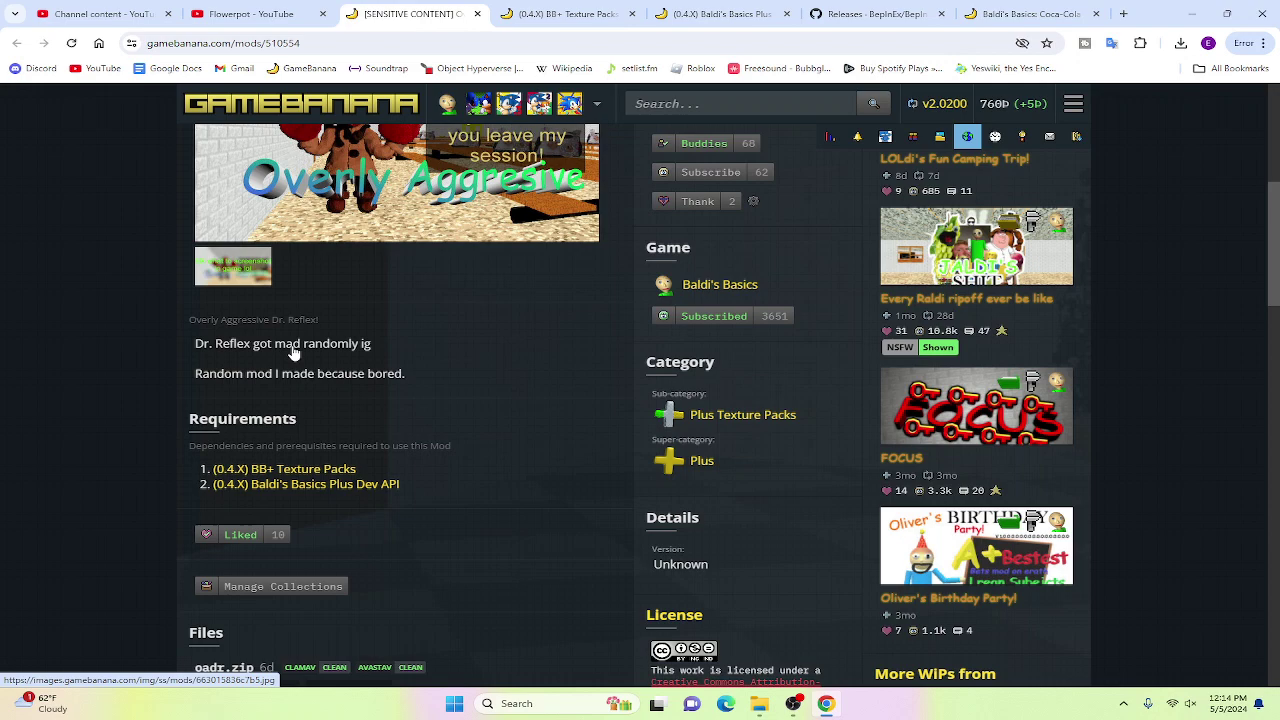
{"action": "scroll", "coordinate": [294, 354], "scroll_direction": "down", "scroll_amount": 3}
{"action": "left_click_drag", "start_coordinate": [166, 386], "coordinate": [286, 407]}
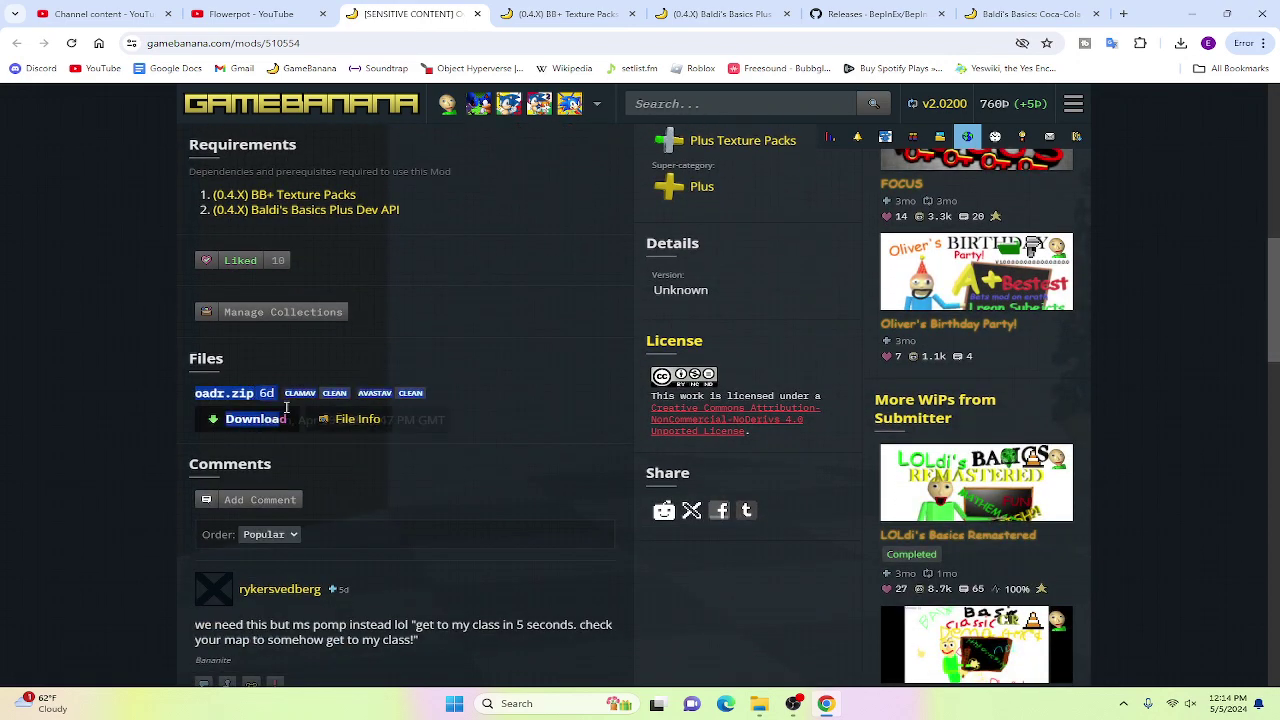
{"action": "left_click", "coordinate": [104, 412]}
{"action": "scroll", "coordinate": [104, 412], "scroll_direction": "up", "scroll_amount": 1}
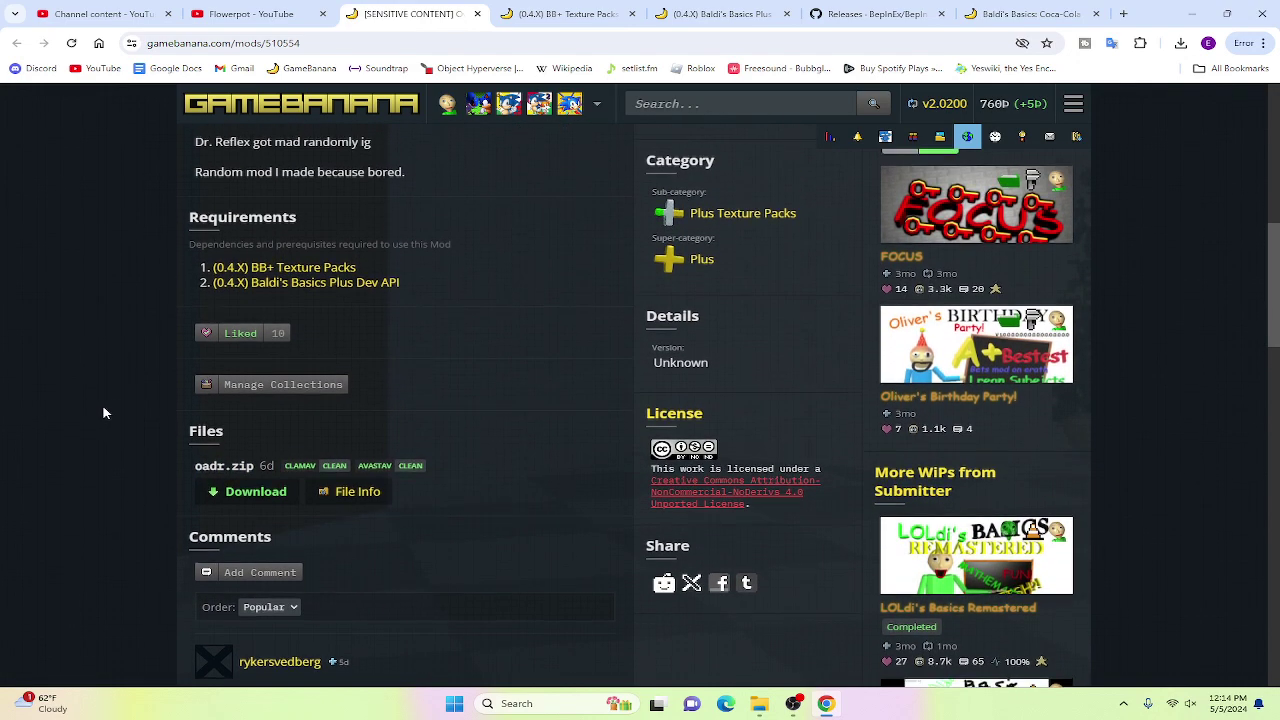
{"action": "scroll", "coordinate": [104, 412], "scroll_direction": "up", "scroll_amount": 1}
{"action": "mouse_move", "coordinate": [178, 337]}
{"action": "left_mouse_down"}
{"action": "mouse_move", "coordinate": [193, 277]}
{"action": "mouse_move", "coordinate": [137, 325]}
{"action": "mouse_move", "coordinate": [284, 305]}
{"action": "left_mouse_up"}
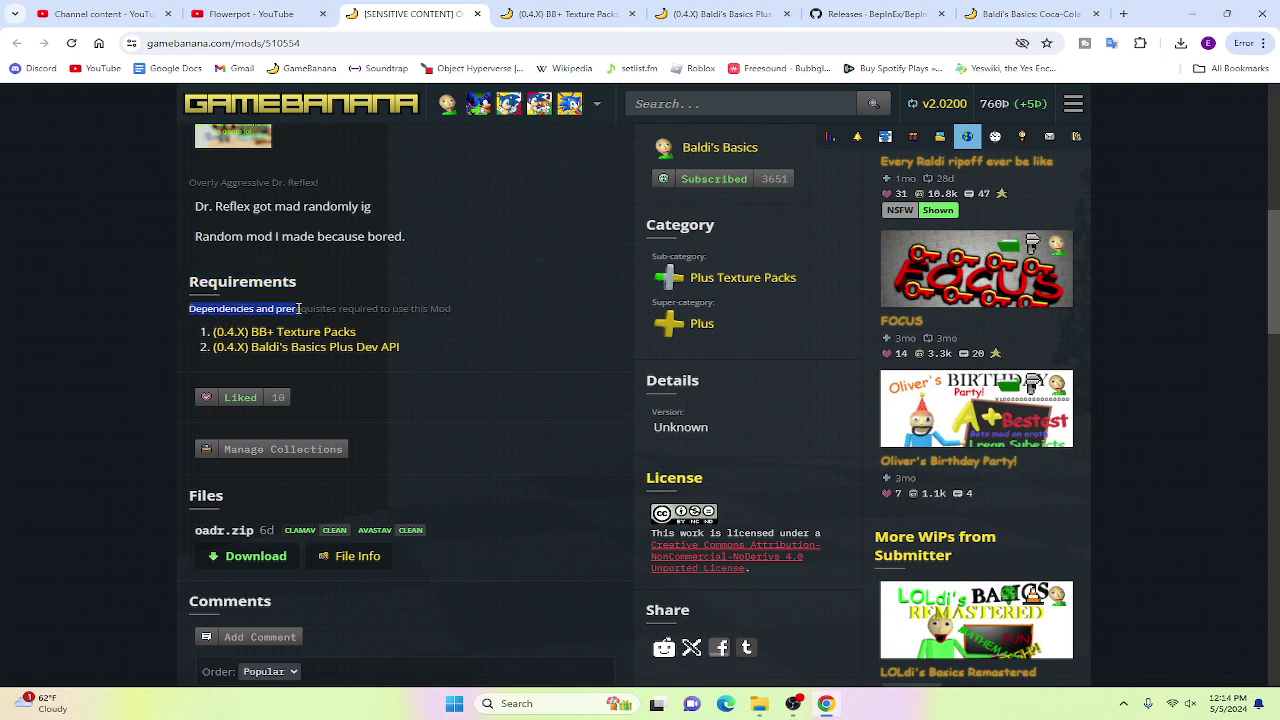
{"action": "left_click_drag", "start_coordinate": [315, 312], "coordinate": [416, 321]}
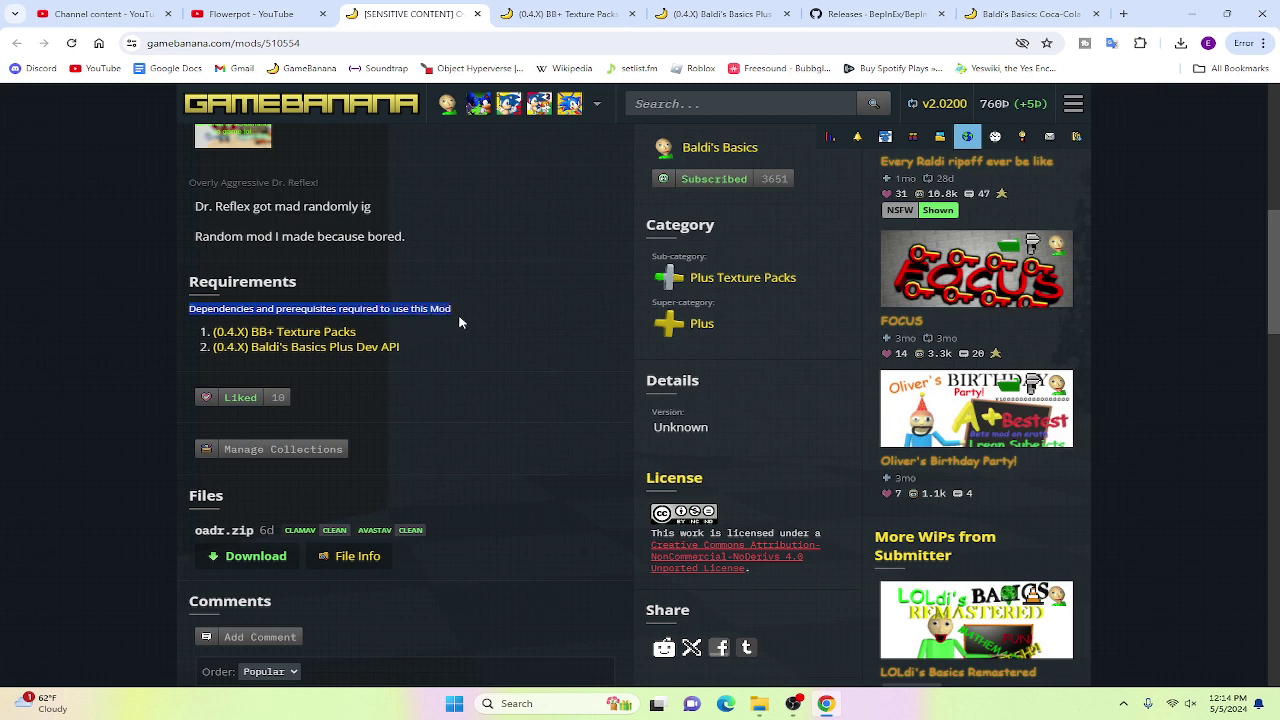
{"action": "left_click", "coordinate": [452, 328]}
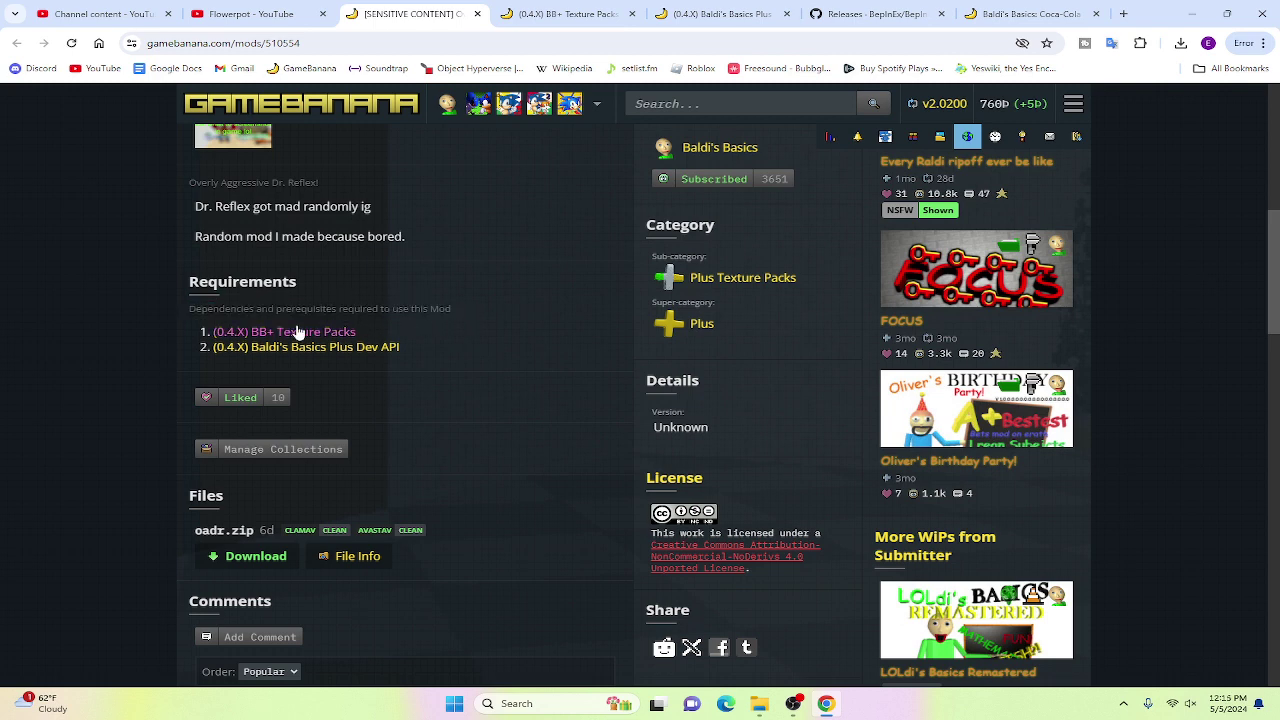
{"action": "mouse_move", "coordinate": [236, 308]}
{"action": "left_mouse_down"}
{"action": "mouse_move", "coordinate": [337, 331]}
{"action": "mouse_move", "coordinate": [286, 349]}
{"action": "mouse_move", "coordinate": [336, 336]}
{"action": "mouse_move", "coordinate": [380, 347]}
{"action": "left_mouse_up"}
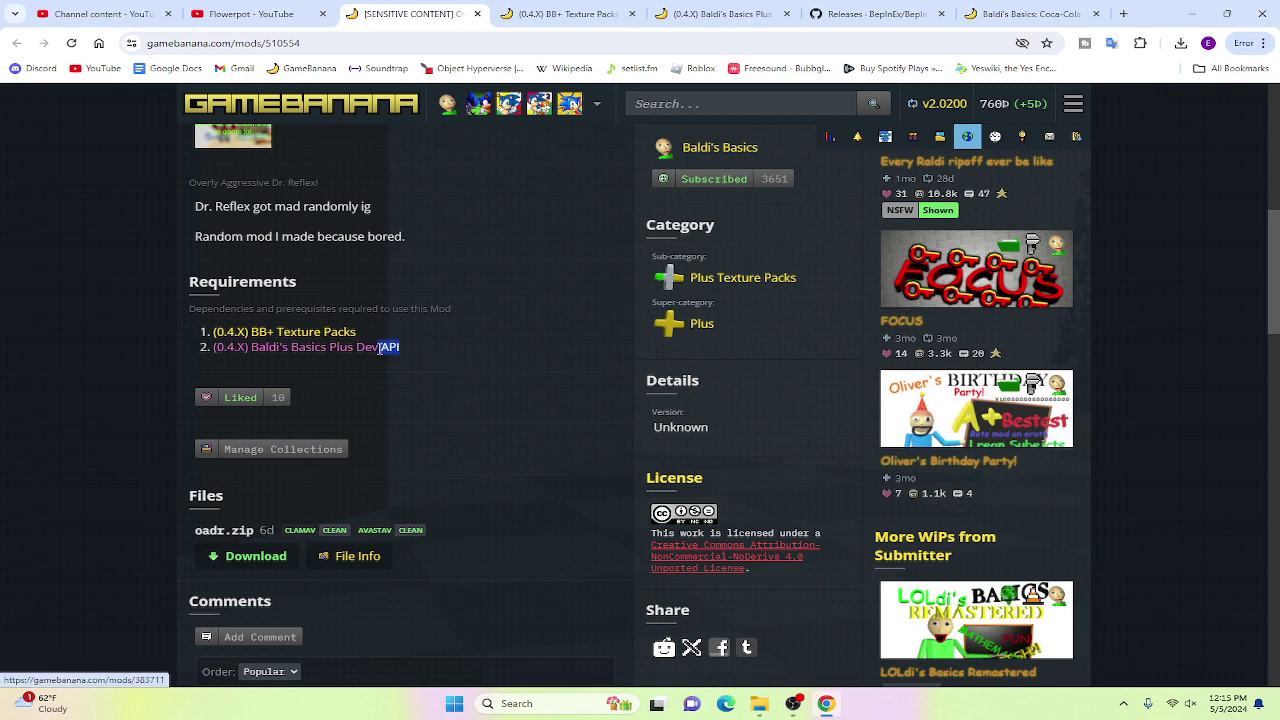
{"action": "left_click", "coordinate": [435, 351]}
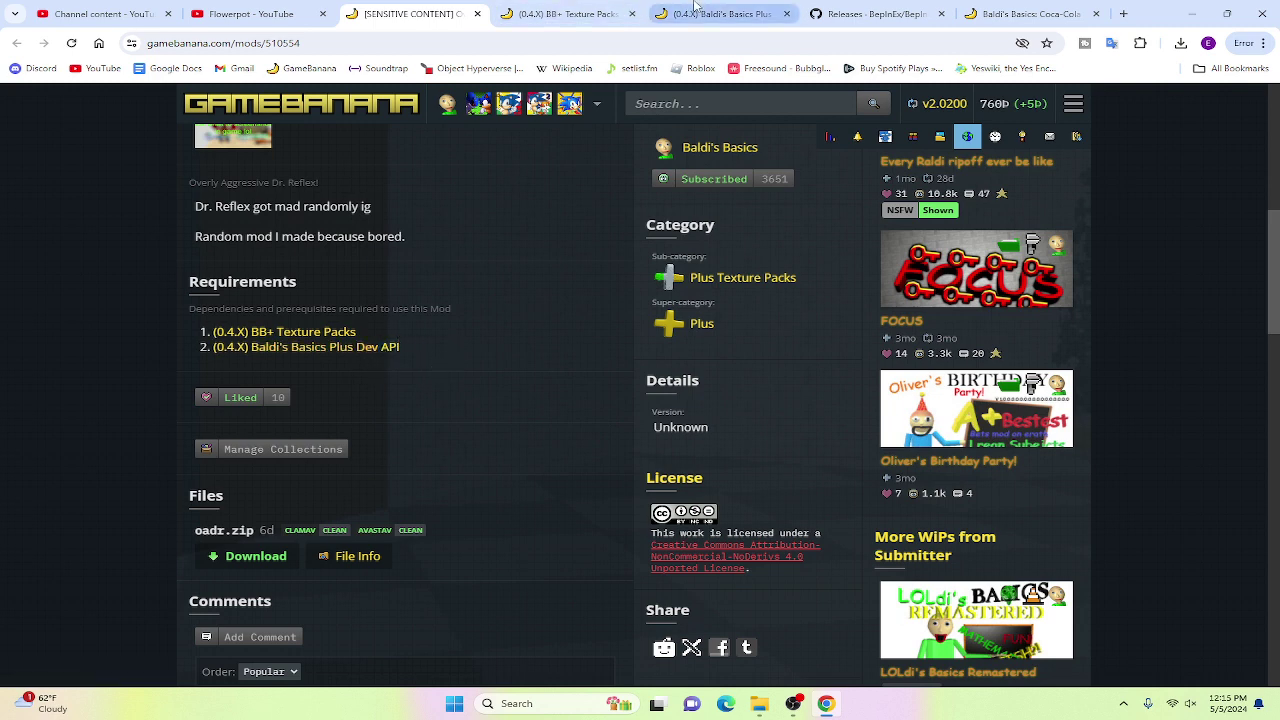
Step: On the Baldi's Basics Plus Dev API page, check its BepInEx requirement
{"action": "left_click", "coordinate": [655, 12]}
{"action": "left_click", "coordinate": [712, 10]}
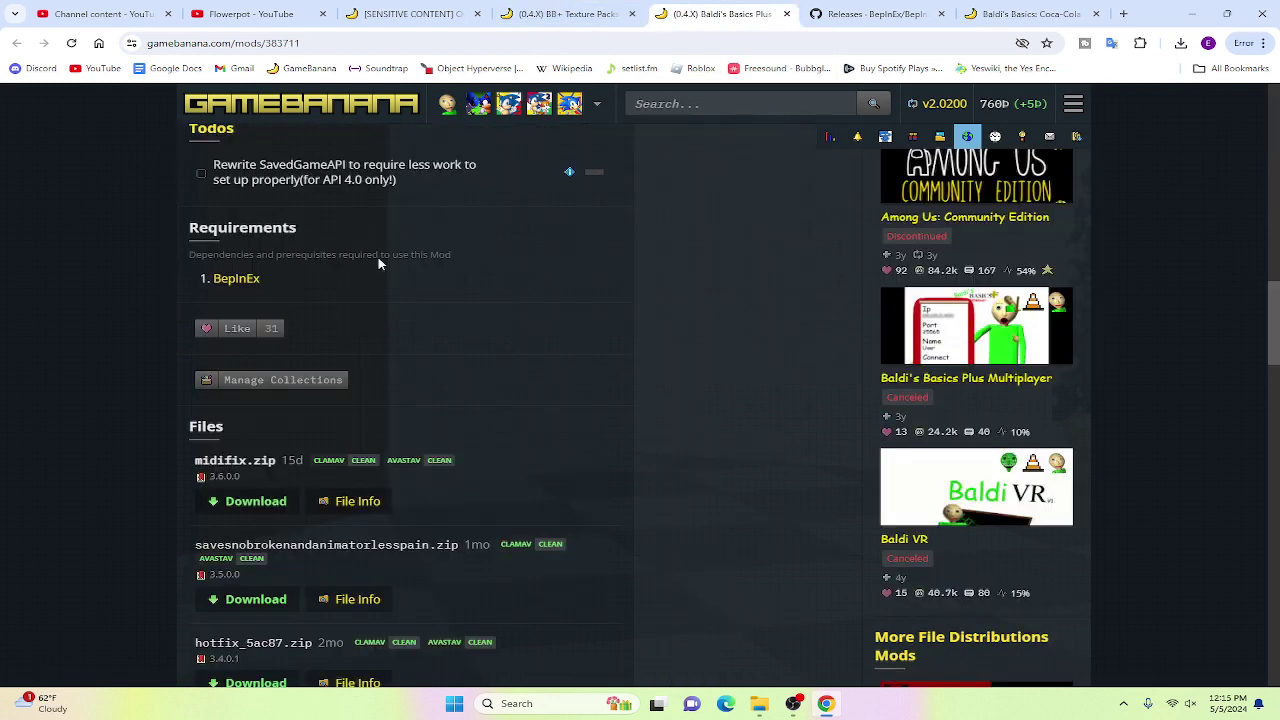
{"action": "left_click_drag", "start_coordinate": [231, 277], "coordinate": [278, 283]}
{"action": "left_click", "coordinate": [151, 302]}
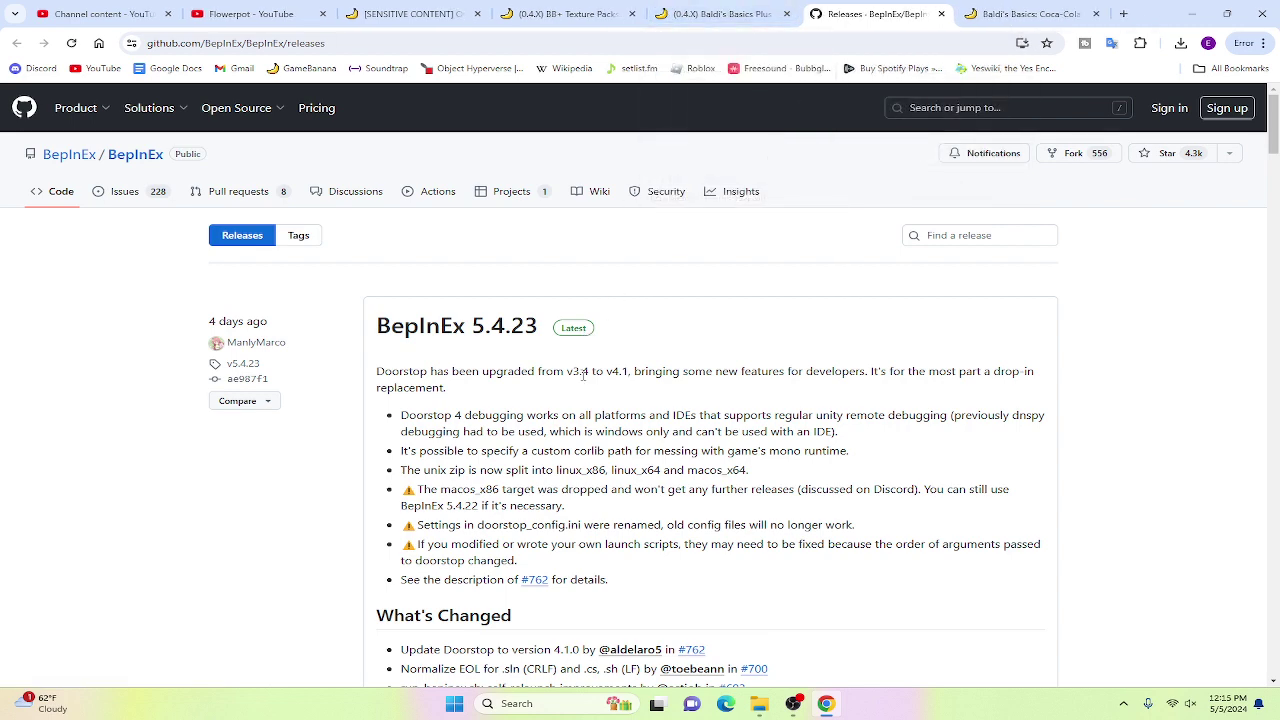
{"action": "scroll", "coordinate": [583, 374], "scroll_direction": "down", "scroll_amount": 3}
{"action": "scroll", "coordinate": [580, 374], "scroll_direction": "down", "scroll_amount": 4}
{"action": "scroll", "coordinate": [580, 380], "scroll_direction": "down", "scroll_amount": 3}
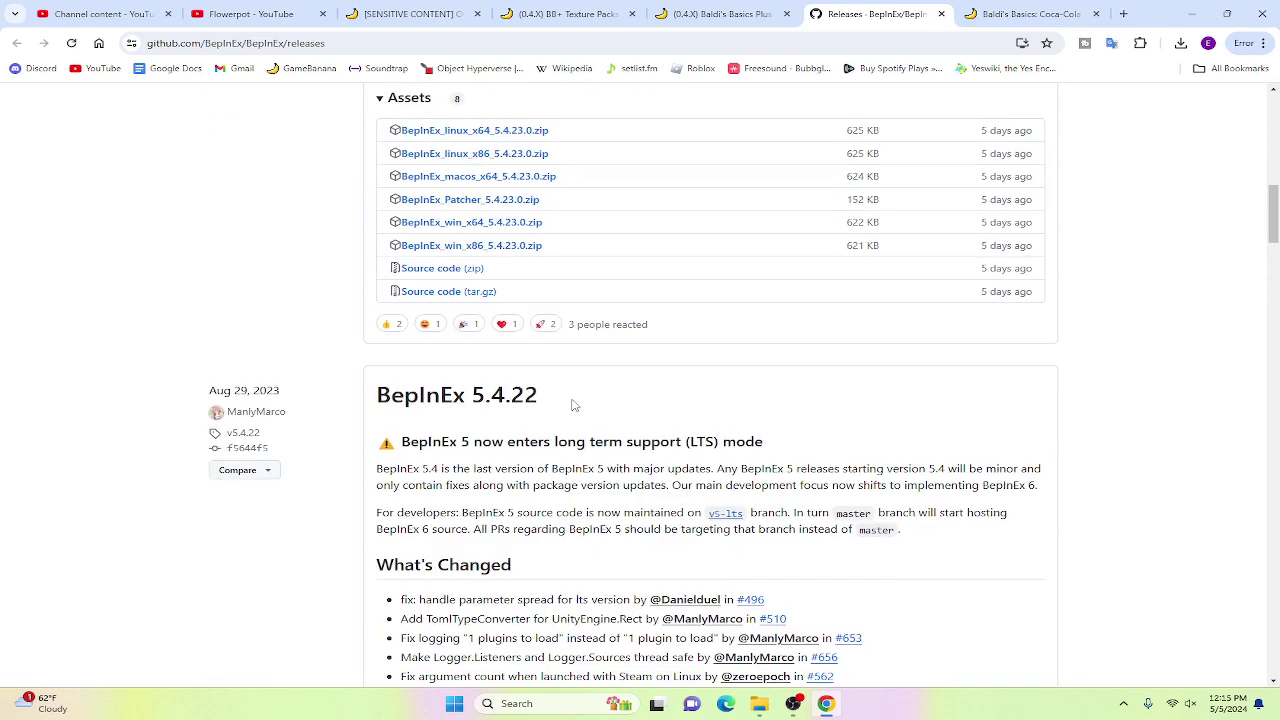
{"action": "scroll", "coordinate": [572, 398], "scroll_direction": "down", "scroll_amount": 2}
{"action": "scroll", "coordinate": [572, 395], "scroll_direction": "up", "scroll_amount": 3}
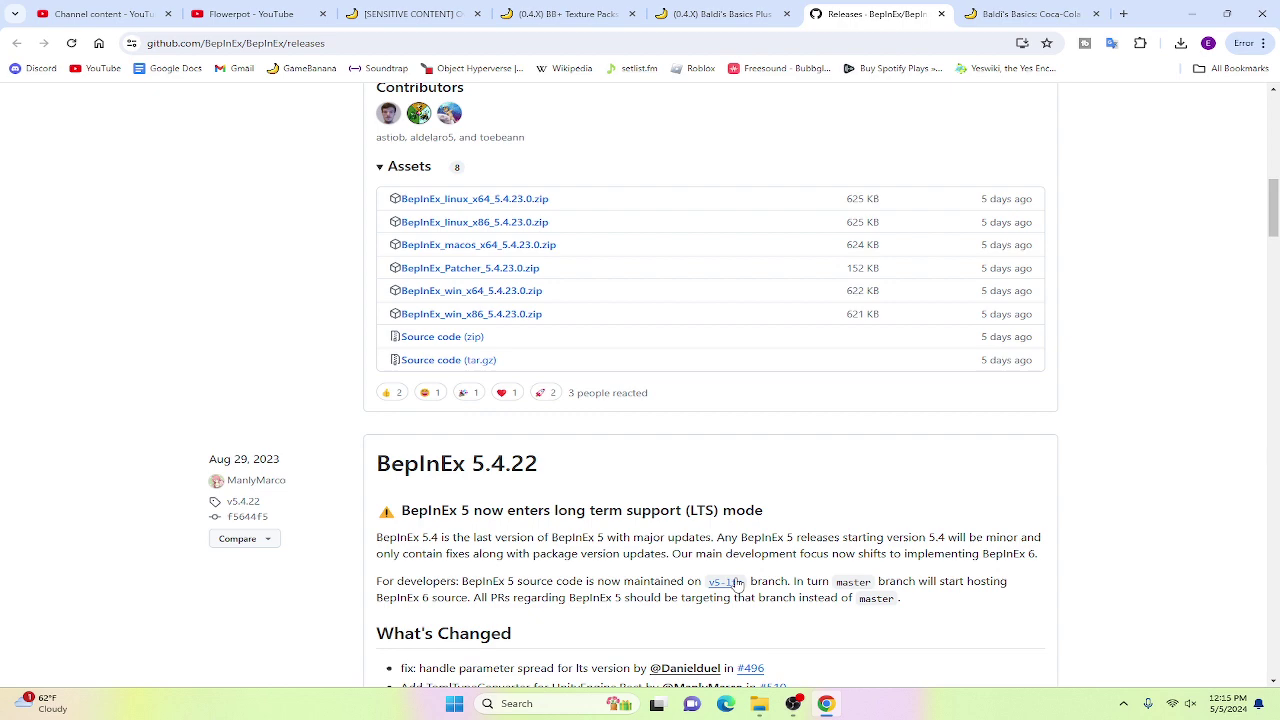
Step: In File Explorer's Downloads, open the extracted BaldisBasicsPlus_0.4.2_Windows folder
{"action": "left_click", "coordinate": [761, 706]}
{"action": "left_click", "coordinate": [330, 265]}
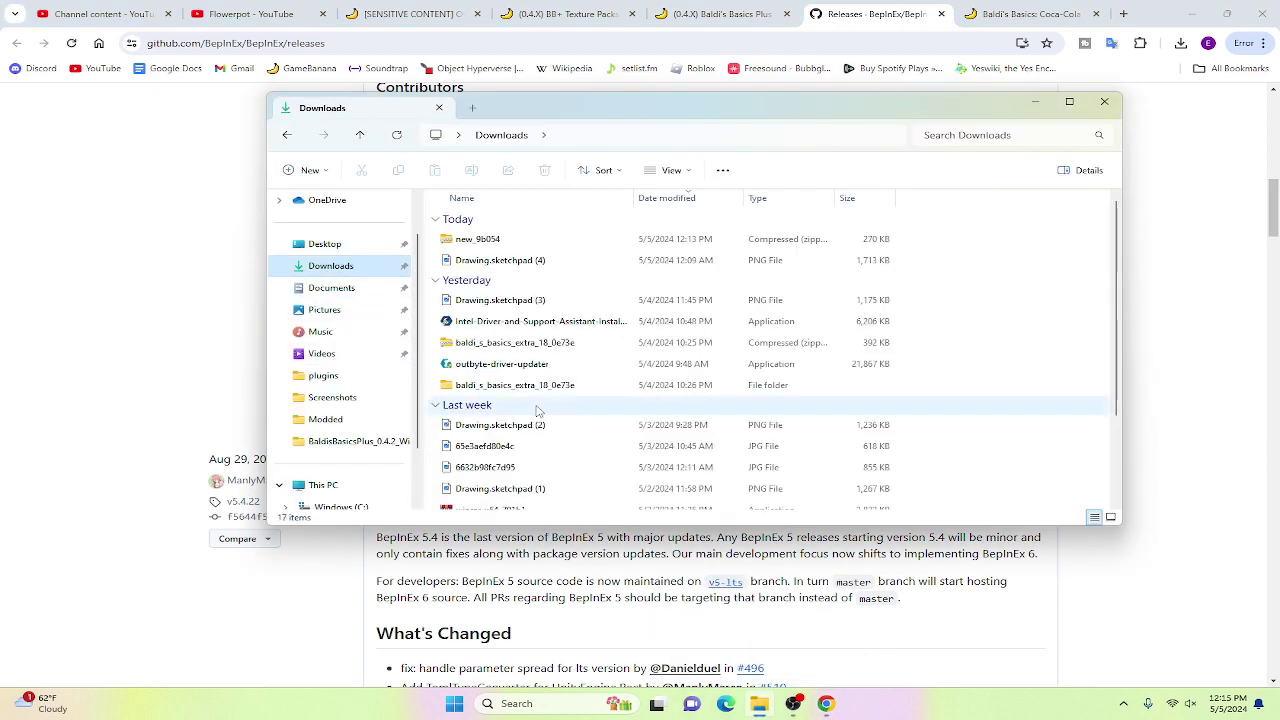
{"action": "scroll", "coordinate": [538, 412], "scroll_direction": "down", "scroll_amount": 3}
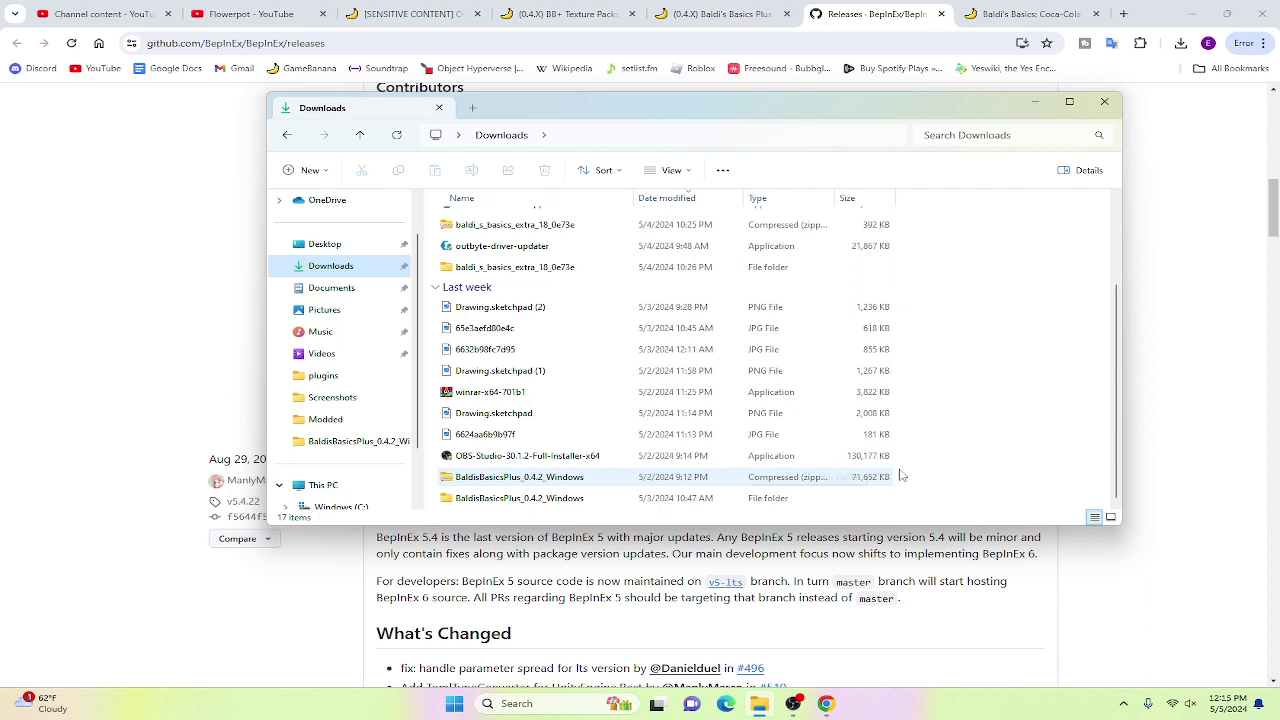
{"action": "left_click", "coordinate": [668, 477]}
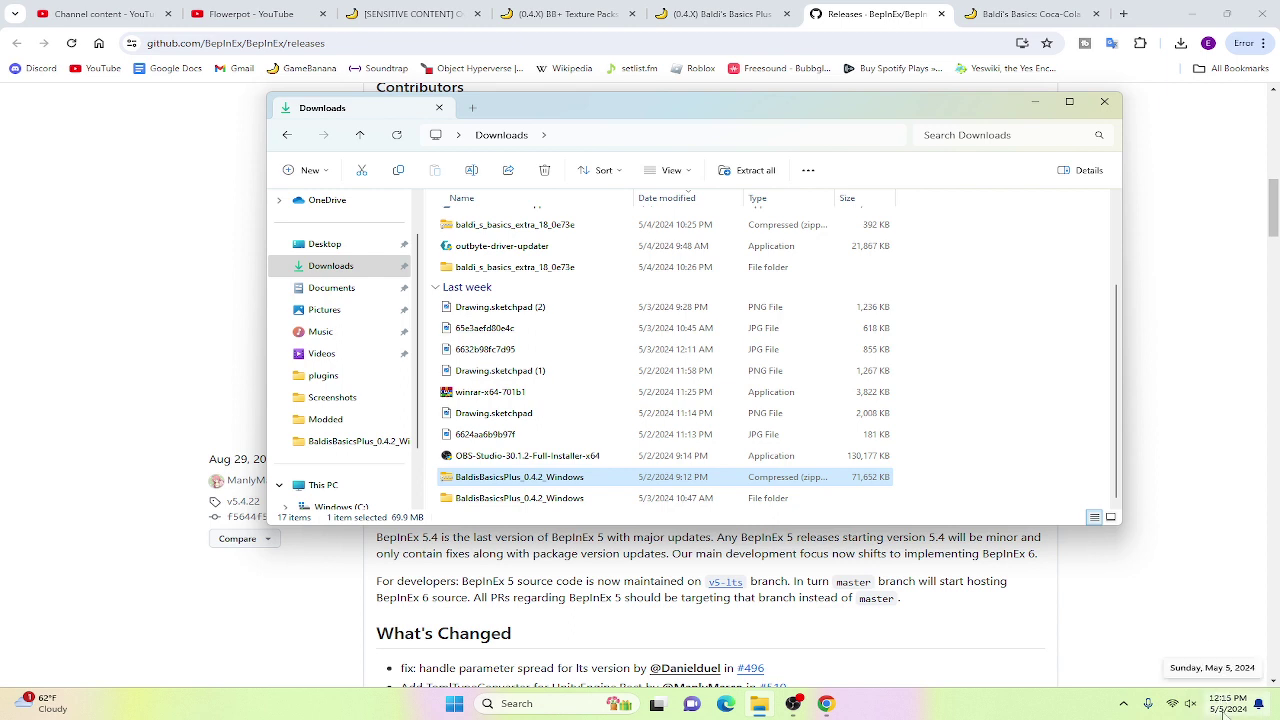
{"action": "left_click", "coordinate": [1010, 473]}
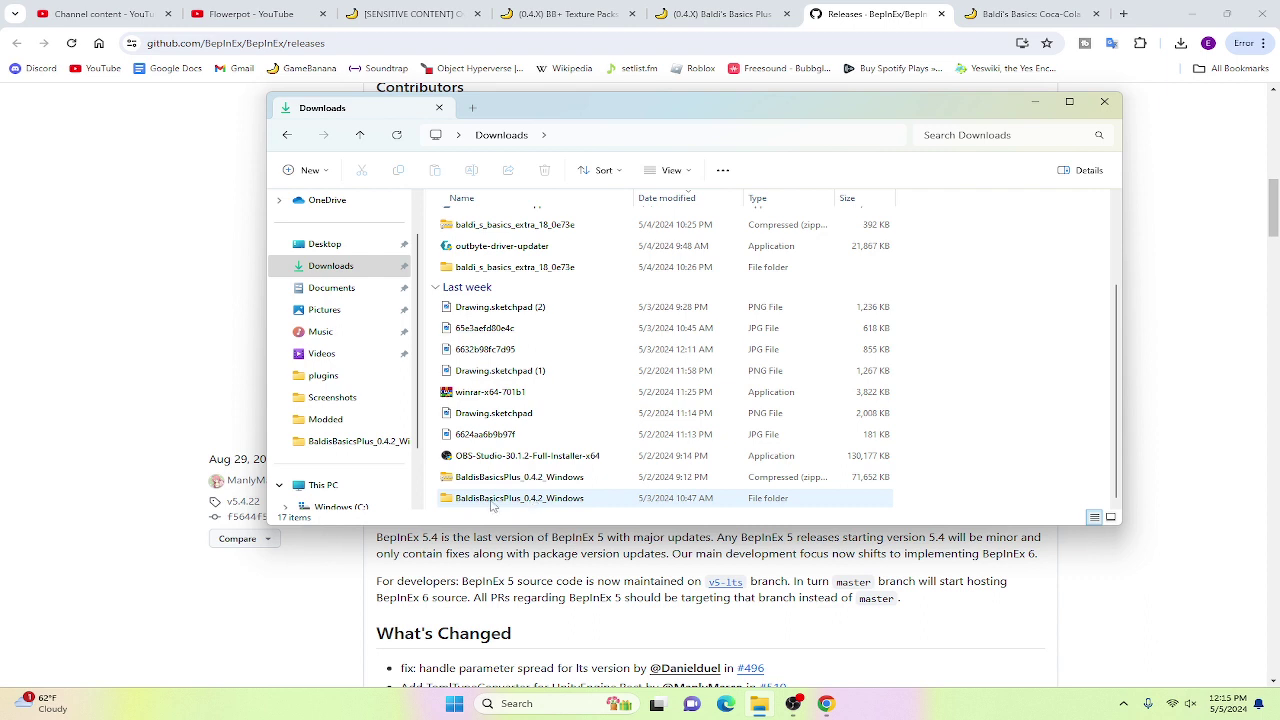
{"action": "double_click", "coordinate": [528, 503]}
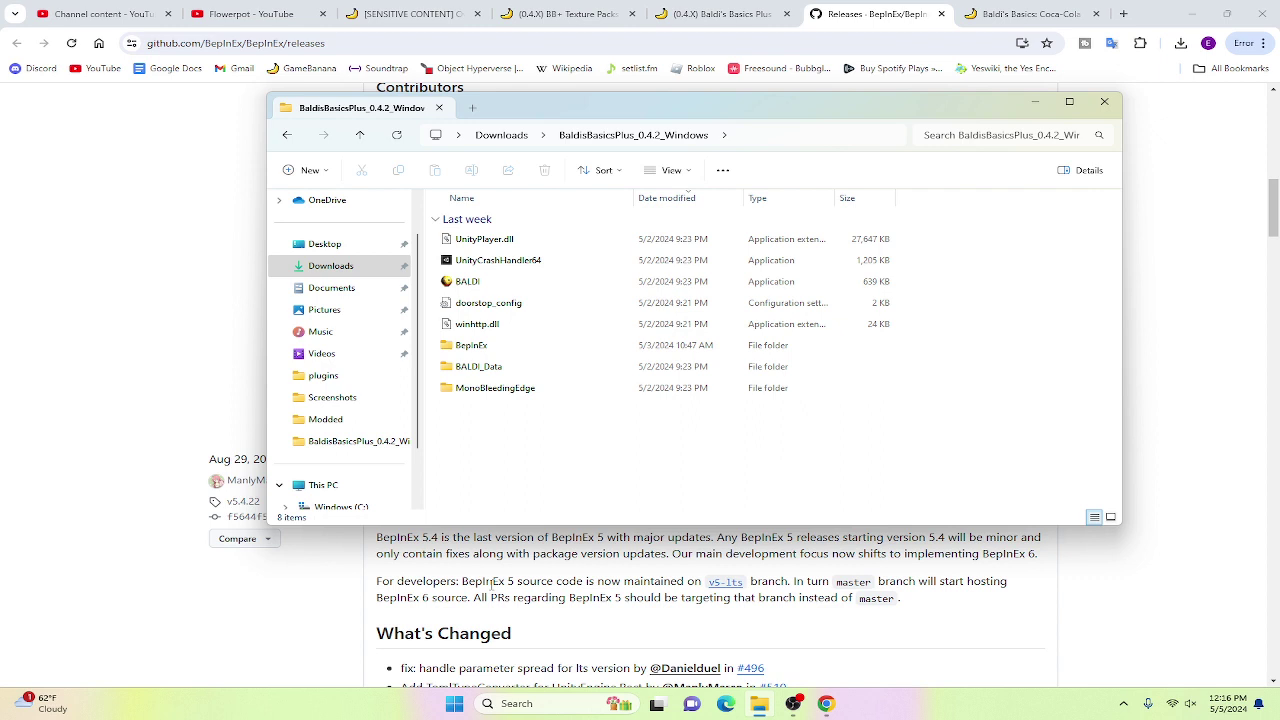
Step: Check the BepInEx 5.4.23 release heading in the browser, then restore the game folder window
{"action": "left_click", "coordinate": [491, 582]}
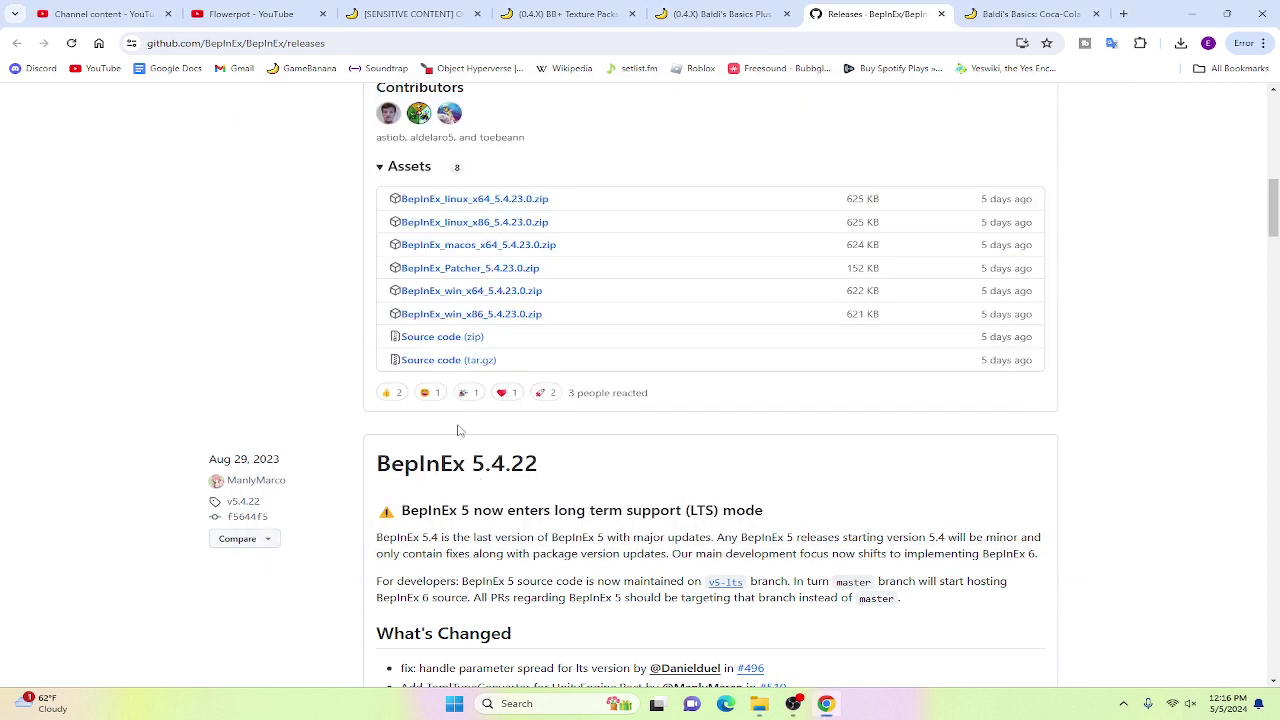
{"action": "mouse_move", "coordinate": [594, 463]}
{"action": "left_mouse_down"}
{"action": "mouse_move", "coordinate": [409, 463]}
{"action": "mouse_move", "coordinate": [491, 463]}
{"action": "left_mouse_up"}
{"action": "scroll", "coordinate": [624, 433], "scroll_direction": "up", "scroll_amount": 6}
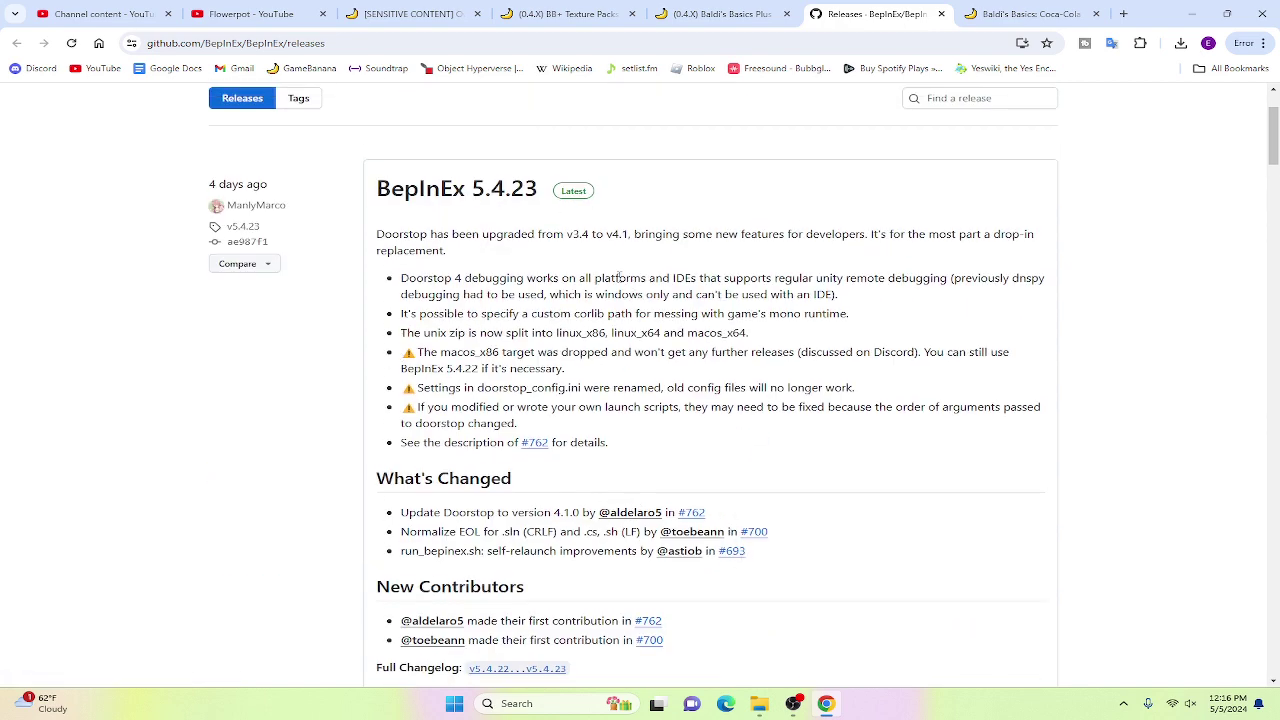
{"action": "left_click_drag", "start_coordinate": [615, 206], "coordinate": [337, 162]}
{"action": "left_click", "coordinate": [784, 327]}
{"action": "left_click", "coordinate": [770, 710]}
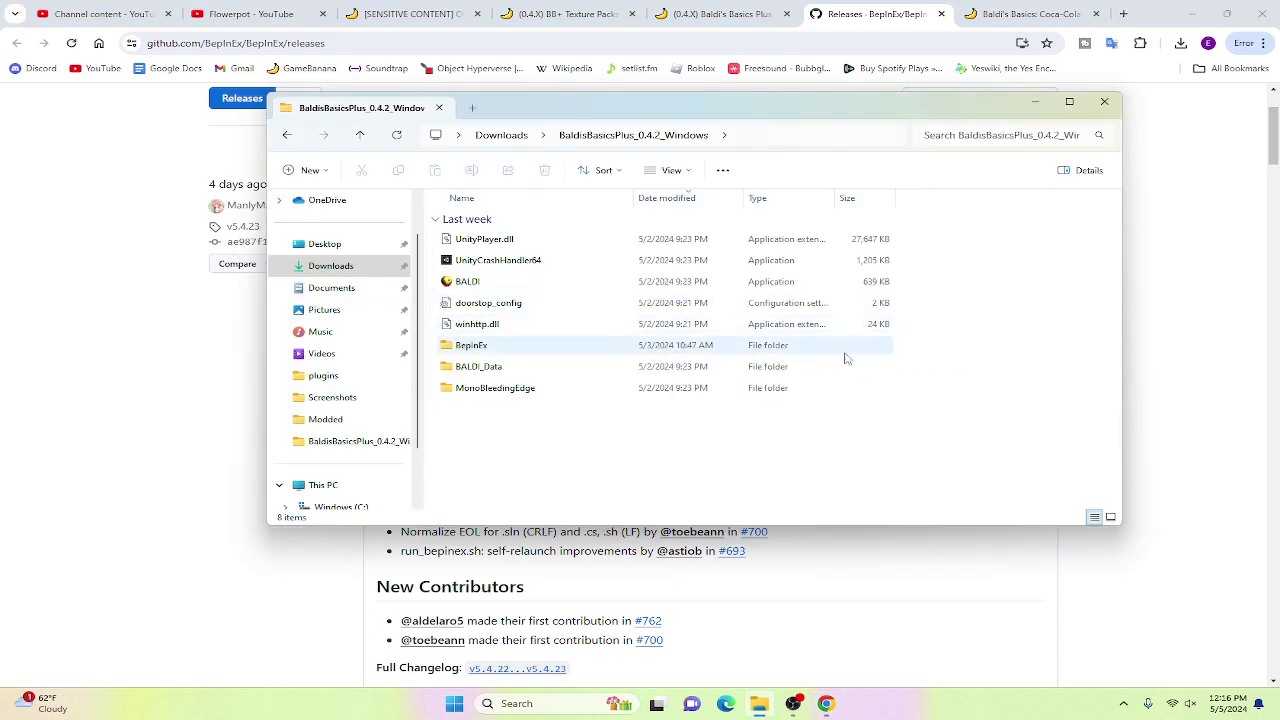
Step: Highlight the BepInEx folder, doorstop_config and winhttp.dll in the game folder
{"action": "left_click", "coordinate": [793, 343]}
{"action": "left_click_drag", "start_coordinate": [793, 343], "coordinate": [500, 315]}
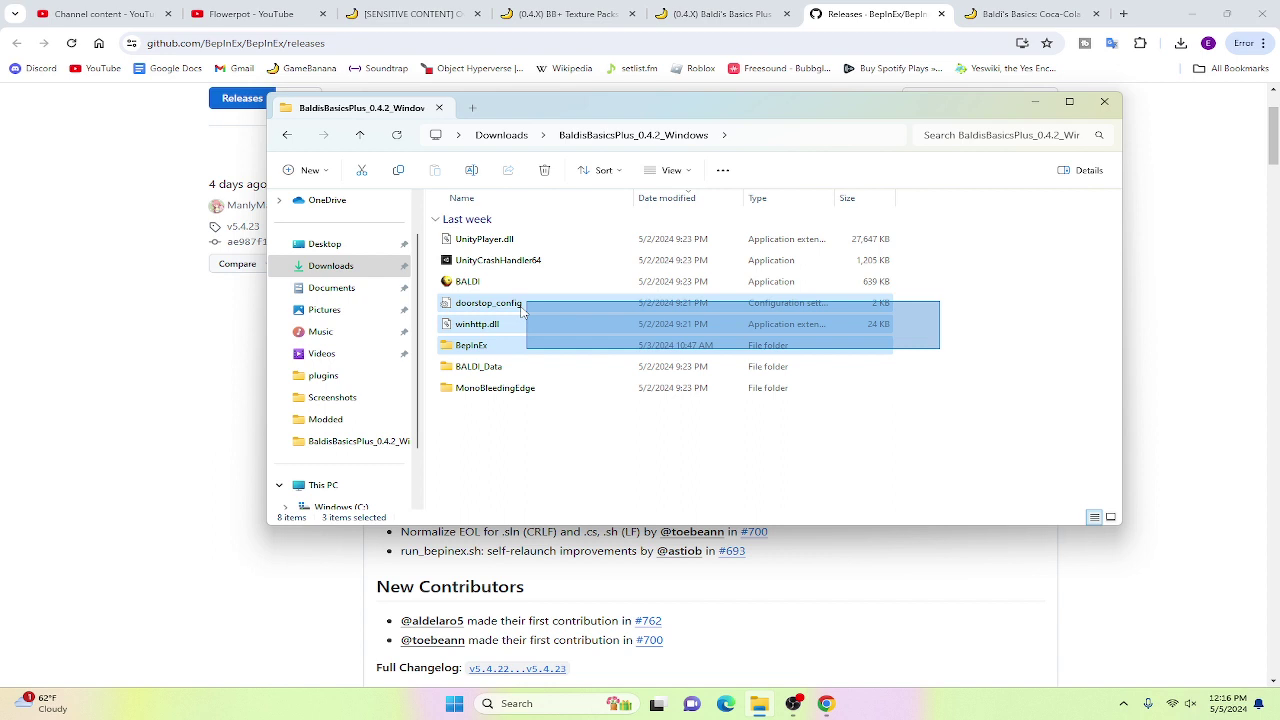
{"action": "mouse_move", "coordinate": [500, 315]}
{"action": "left_mouse_down"}
{"action": "mouse_move", "coordinate": [460, 337]}
{"action": "mouse_move", "coordinate": [492, 333]}
{"action": "mouse_move", "coordinate": [473, 354]}
{"action": "left_mouse_up"}
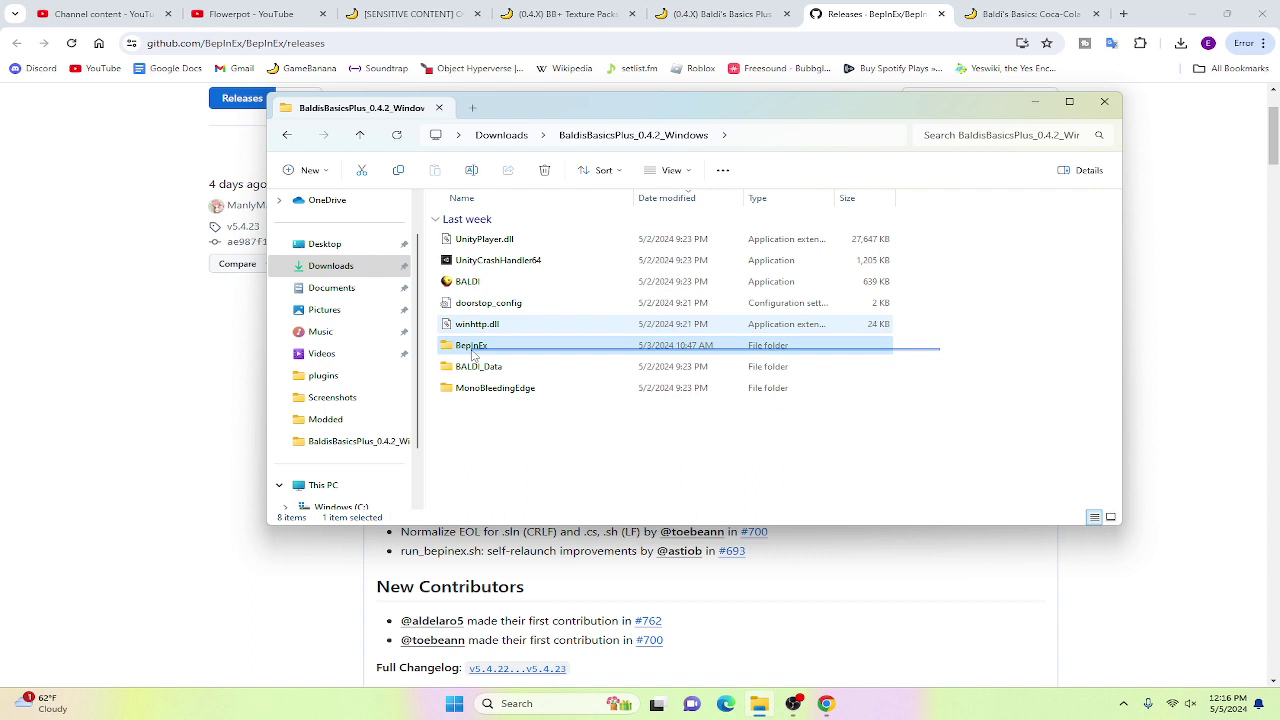
{"action": "left_click_drag", "start_coordinate": [473, 354], "coordinate": [480, 365]}
{"action": "left_click", "coordinate": [508, 430]}
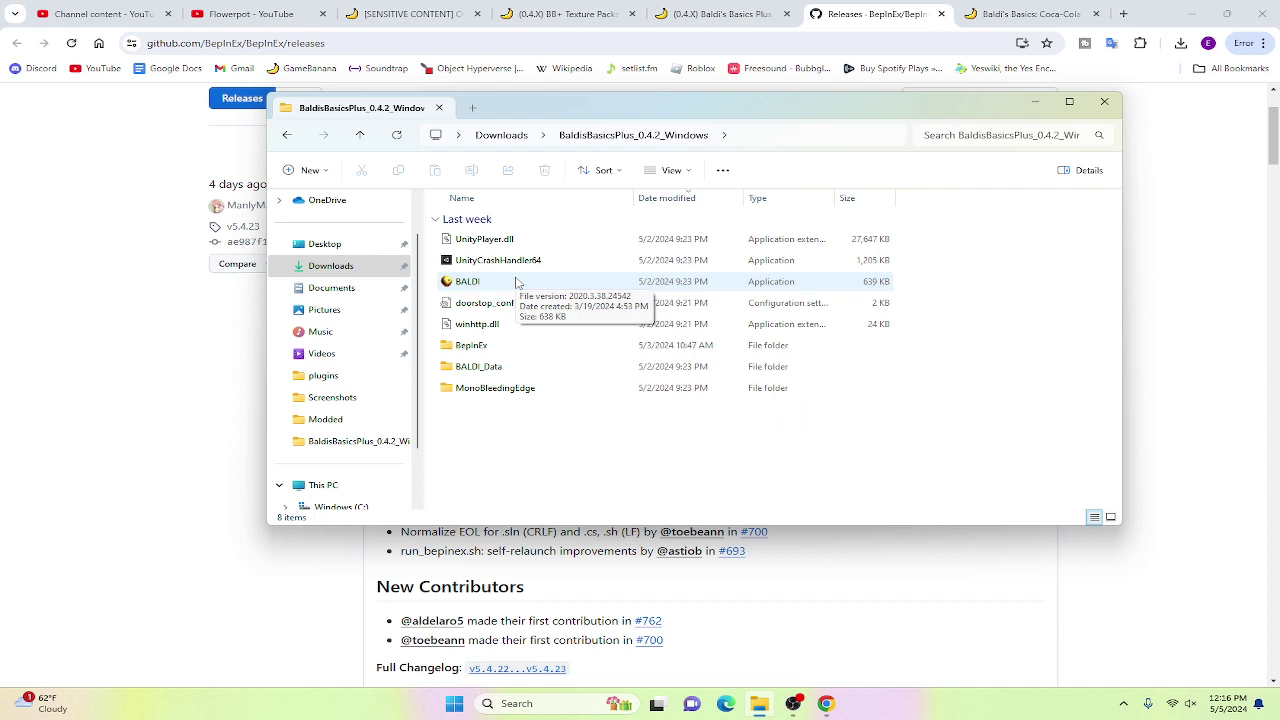
Step: Open BepInEx, then its plugins folder
{"action": "double_click", "coordinate": [489, 346]}
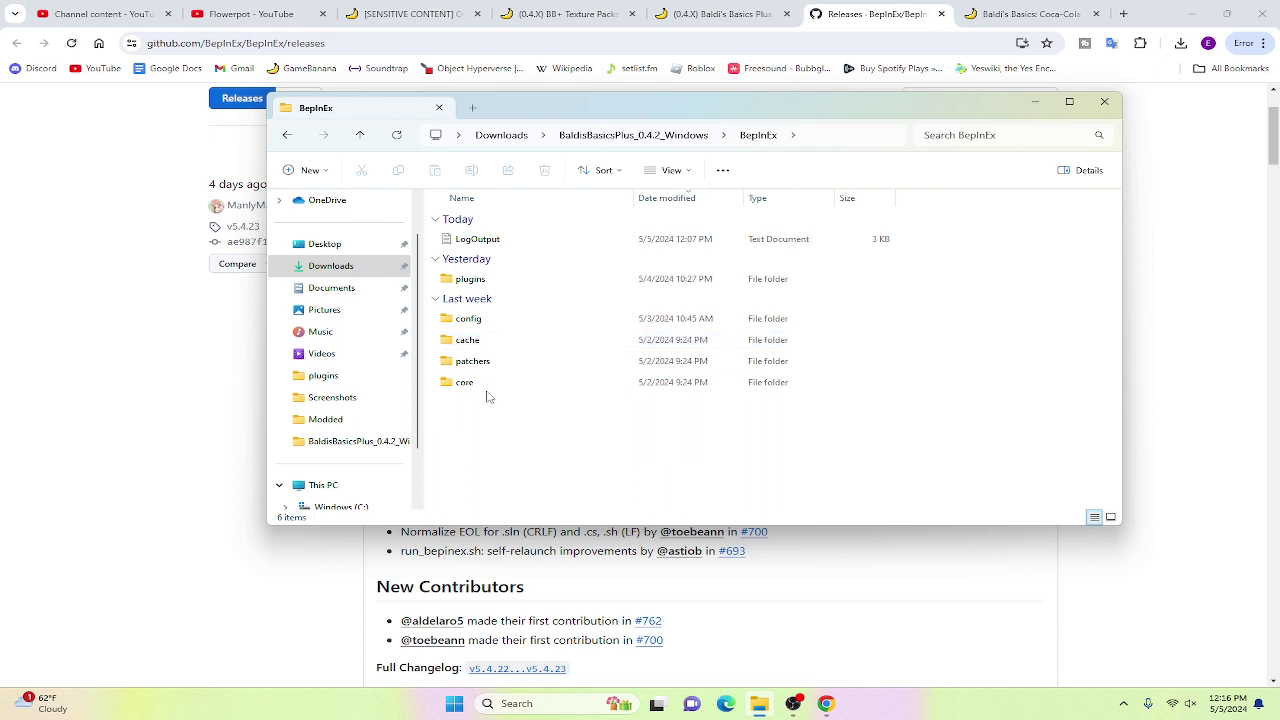
{"action": "mouse_move", "coordinate": [458, 281]}
{"action": "left_mouse_down"}
{"action": "mouse_move", "coordinate": [497, 307]}
{"action": "mouse_move", "coordinate": [500, 400]}
{"action": "left_mouse_up"}
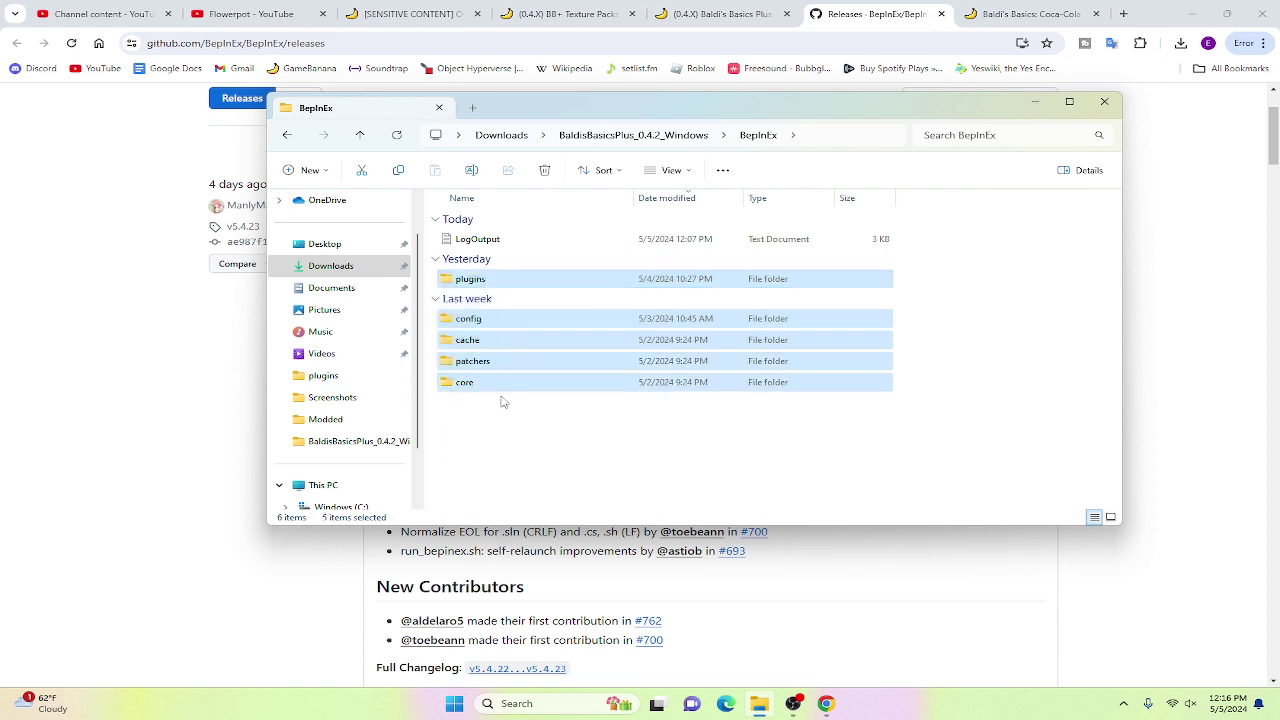
{"action": "left_click", "coordinate": [505, 411]}
{"action": "double_click", "coordinate": [484, 280]}
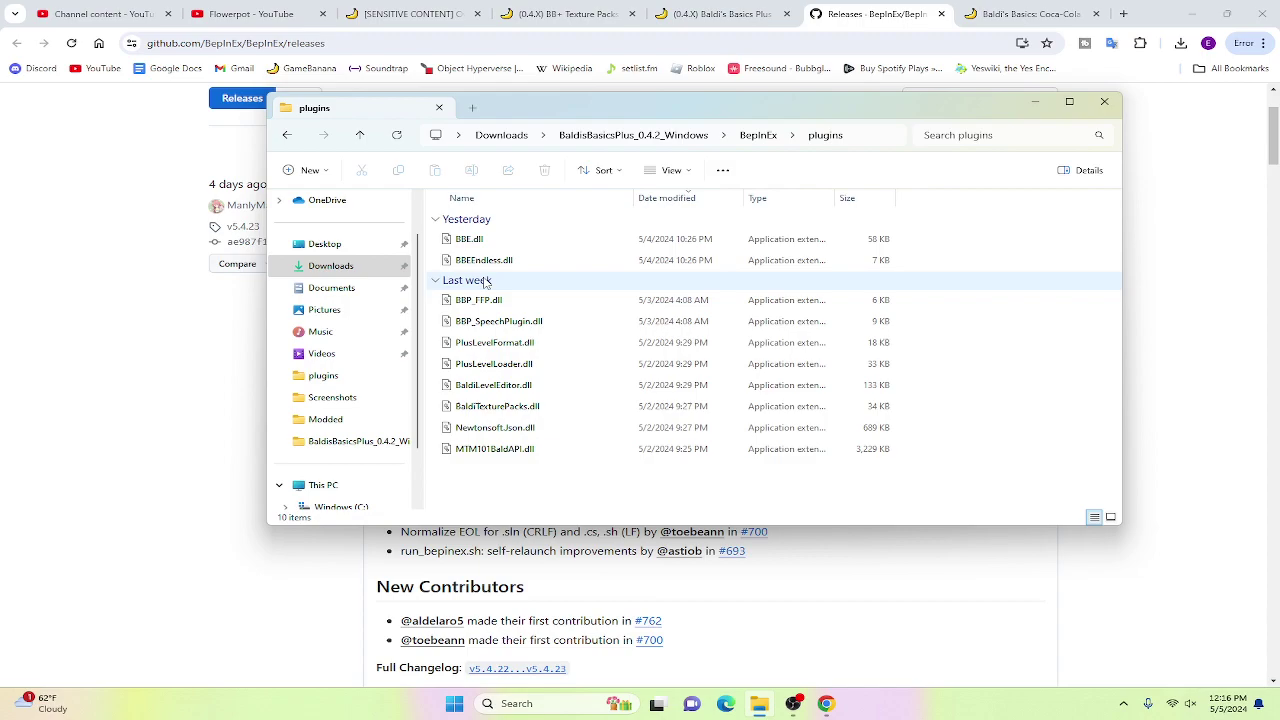
Step: Switch to the Dev API page and review its title at the top
{"action": "left_click", "coordinate": [715, 14]}
{"action": "scroll", "coordinate": [480, 177], "scroll_direction": "up", "scroll_amount": 5}
{"action": "scroll", "coordinate": [322, 289], "scroll_direction": "up", "scroll_amount": 5}
{"action": "scroll", "coordinate": [322, 289], "scroll_direction": "up", "scroll_amount": 1}
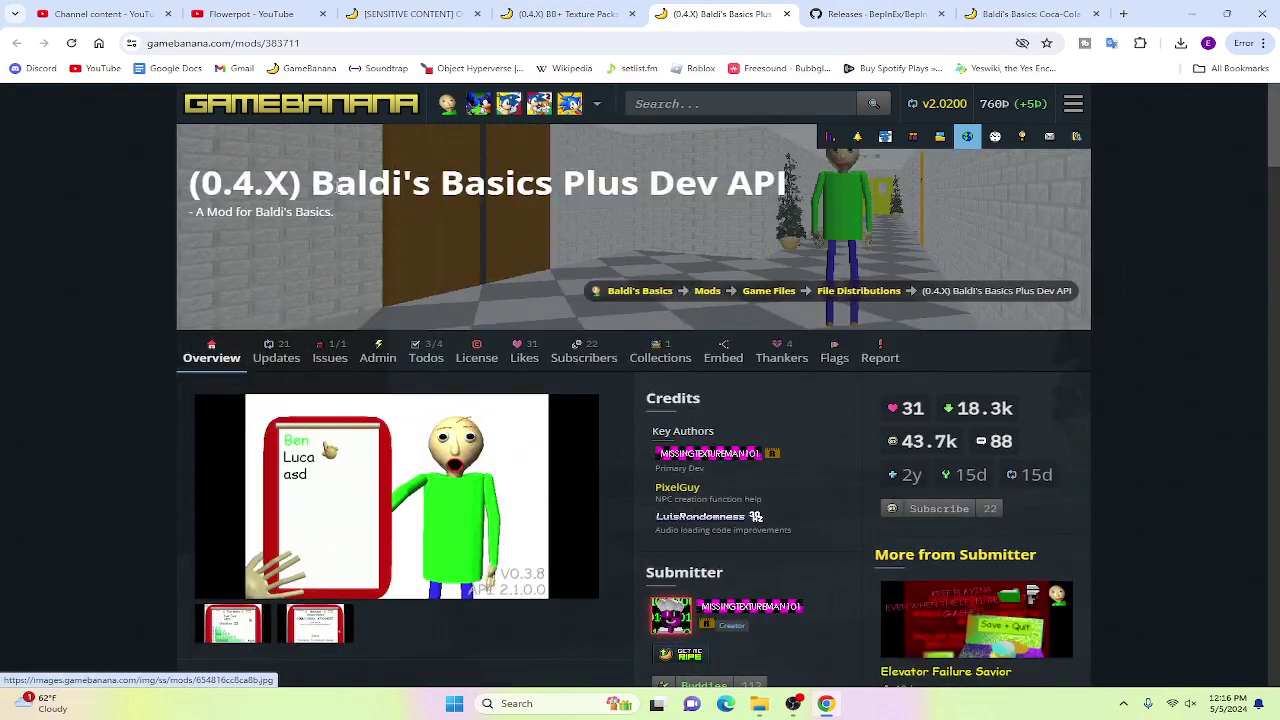
{"action": "left_click_drag", "start_coordinate": [335, 183], "coordinate": [790, 192]}
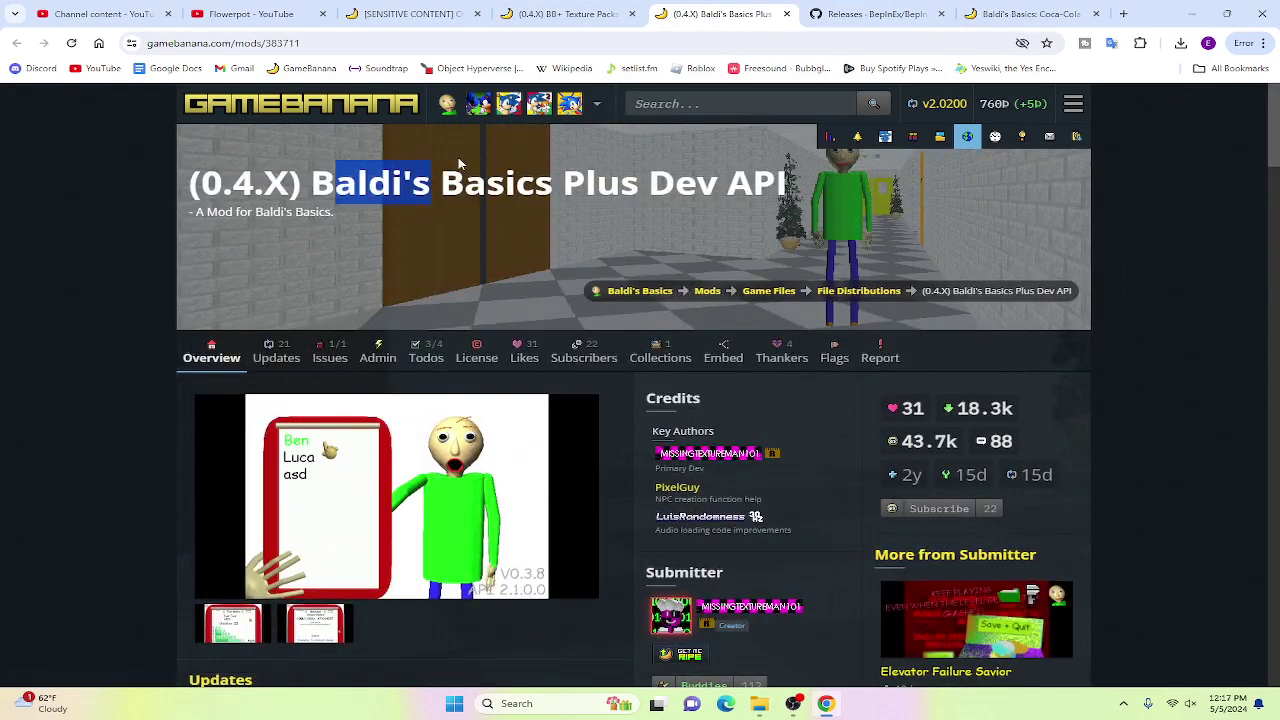
{"action": "left_click", "coordinate": [130, 380]}
Step: Scroll to the Dev API files, noting midifix.zip 3.6.0.0, and bring back the plugins folder
{"action": "scroll", "coordinate": [130, 380], "scroll_direction": "down", "scroll_amount": 5}
{"action": "scroll", "coordinate": [130, 380], "scroll_direction": "down", "scroll_amount": 10}
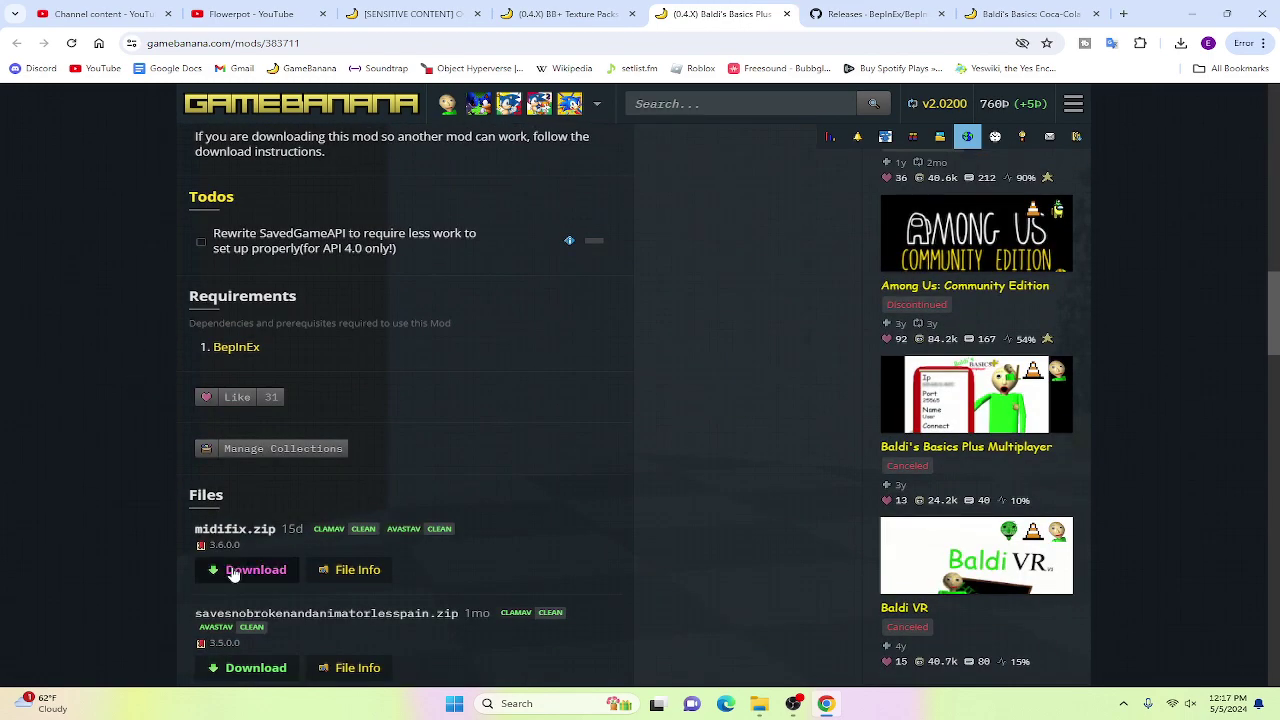
{"action": "mouse_move", "coordinate": [196, 528]}
{"action": "left_mouse_down"}
{"action": "mouse_move", "coordinate": [347, 541]}
{"action": "mouse_move", "coordinate": [448, 594]}
{"action": "left_mouse_up"}
{"action": "left_click", "coordinate": [467, 571]}
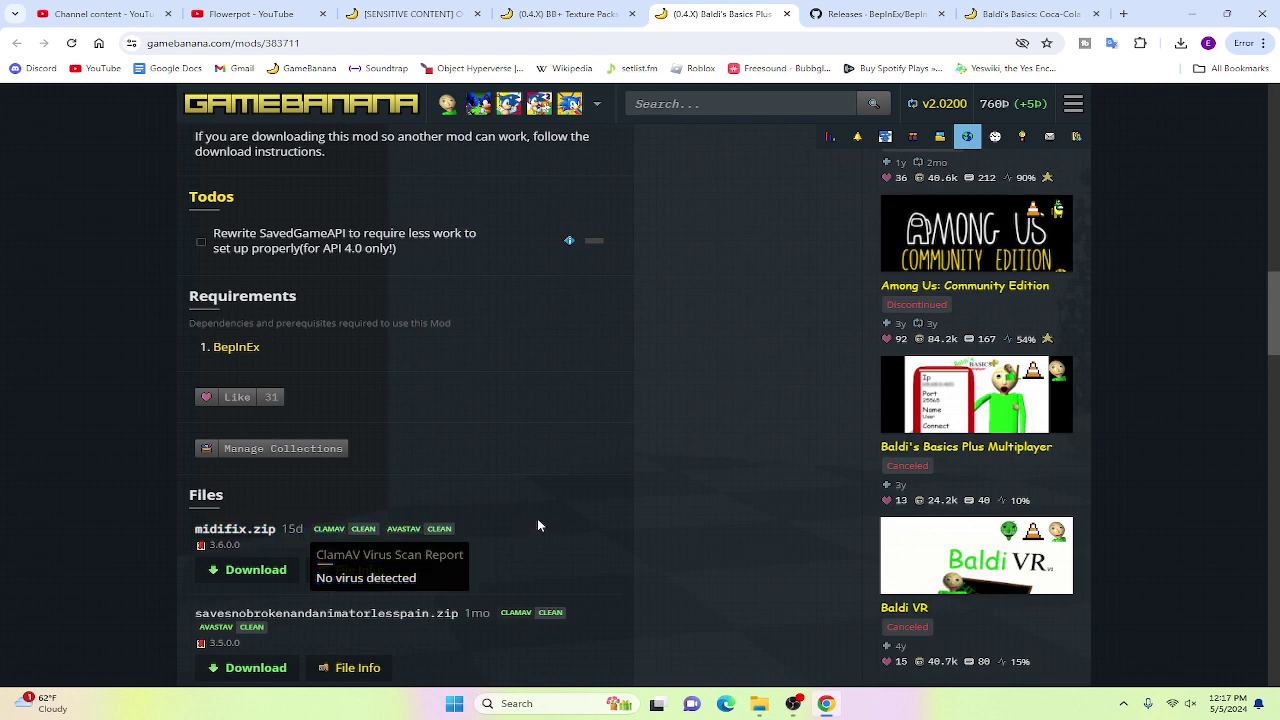
{"action": "left_click", "coordinate": [759, 703]}
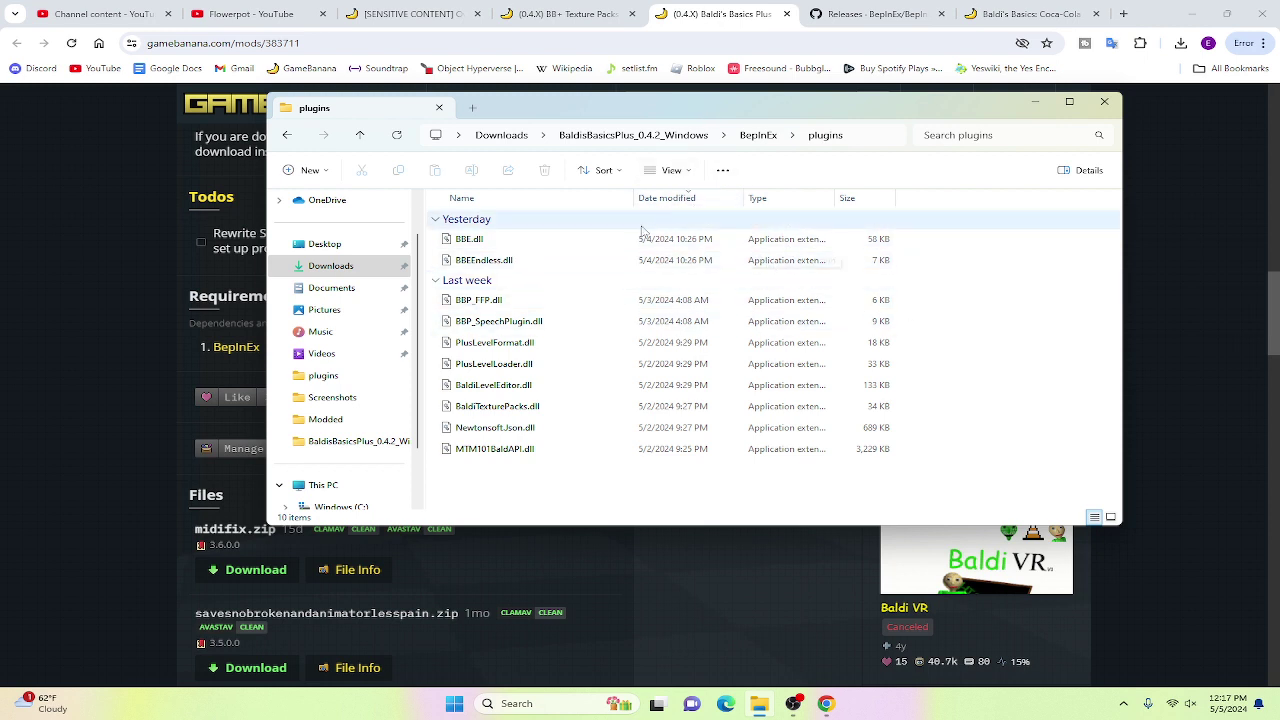
Step: Review the BB+ Texture Packs title, requirements and its new_9b054.zip 2.0.0.0 file
{"action": "left_click", "coordinate": [603, 8]}
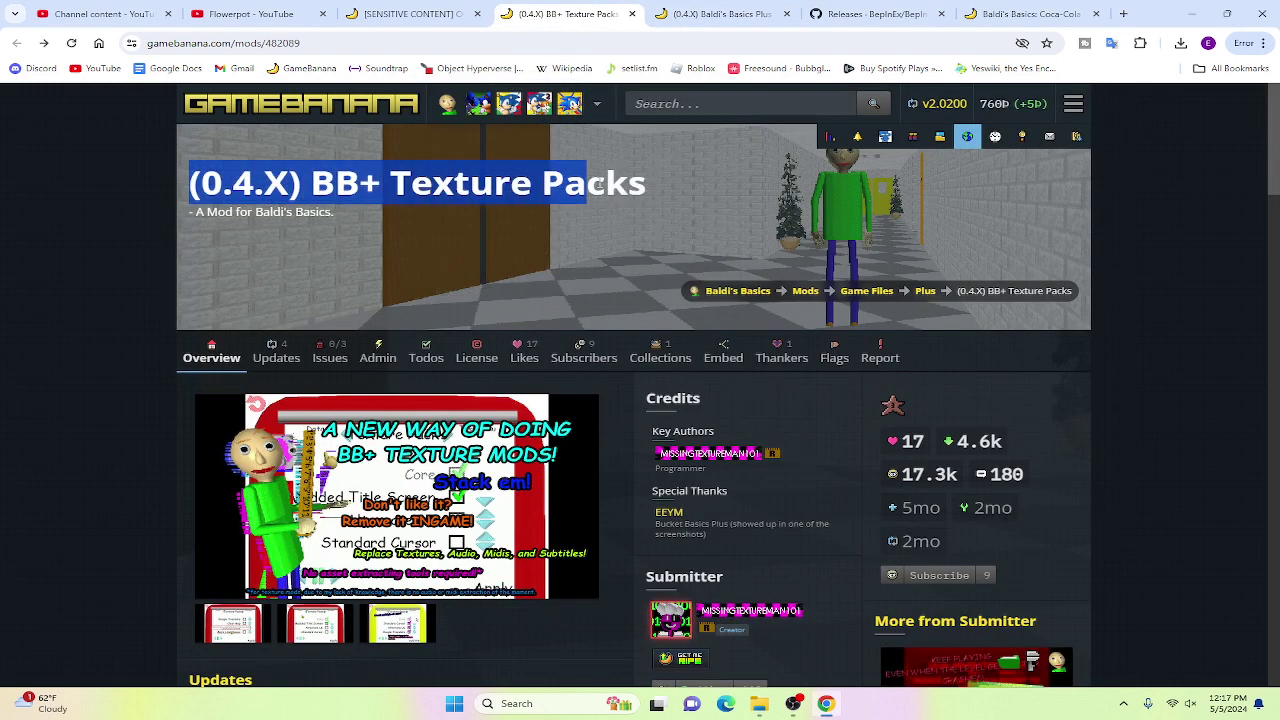
{"action": "left_click_drag", "start_coordinate": [195, 183], "coordinate": [655, 158]}
{"action": "left_click", "coordinate": [168, 318]}
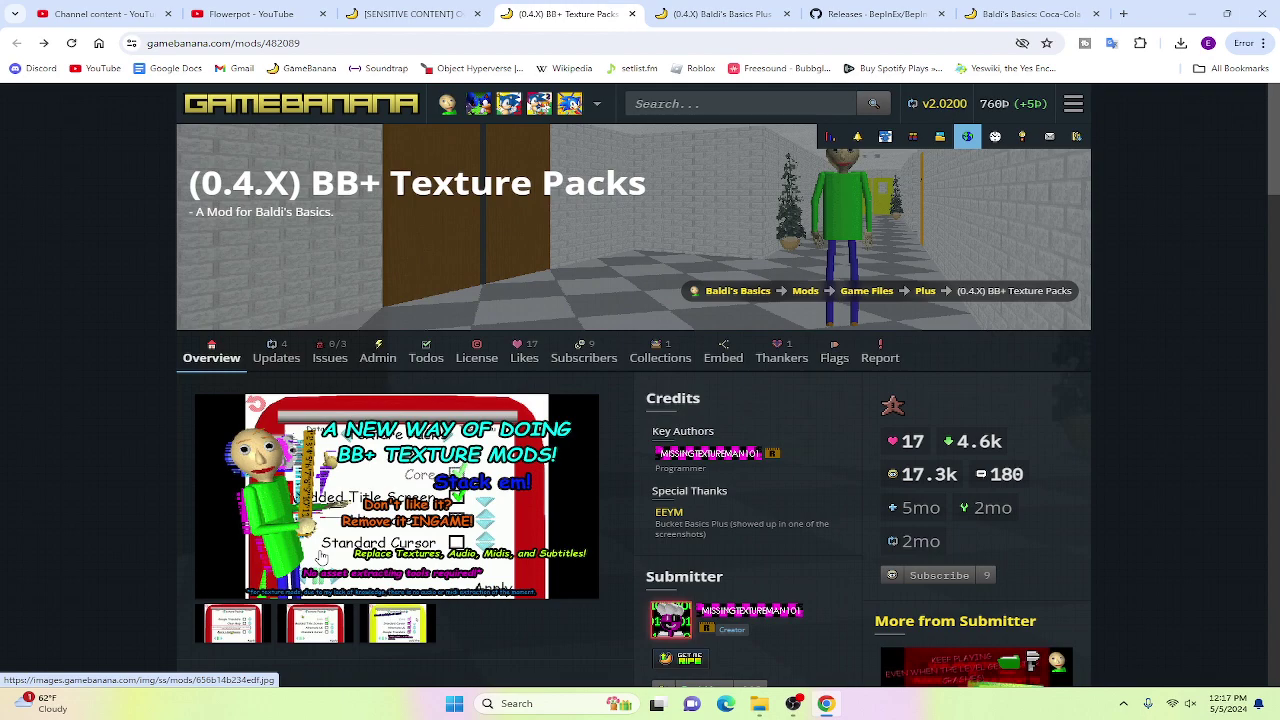
{"action": "scroll", "coordinate": [99, 495], "scroll_direction": "down", "scroll_amount": 5}
{"action": "scroll", "coordinate": [90, 500], "scroll_direction": "down", "scroll_amount": 10}
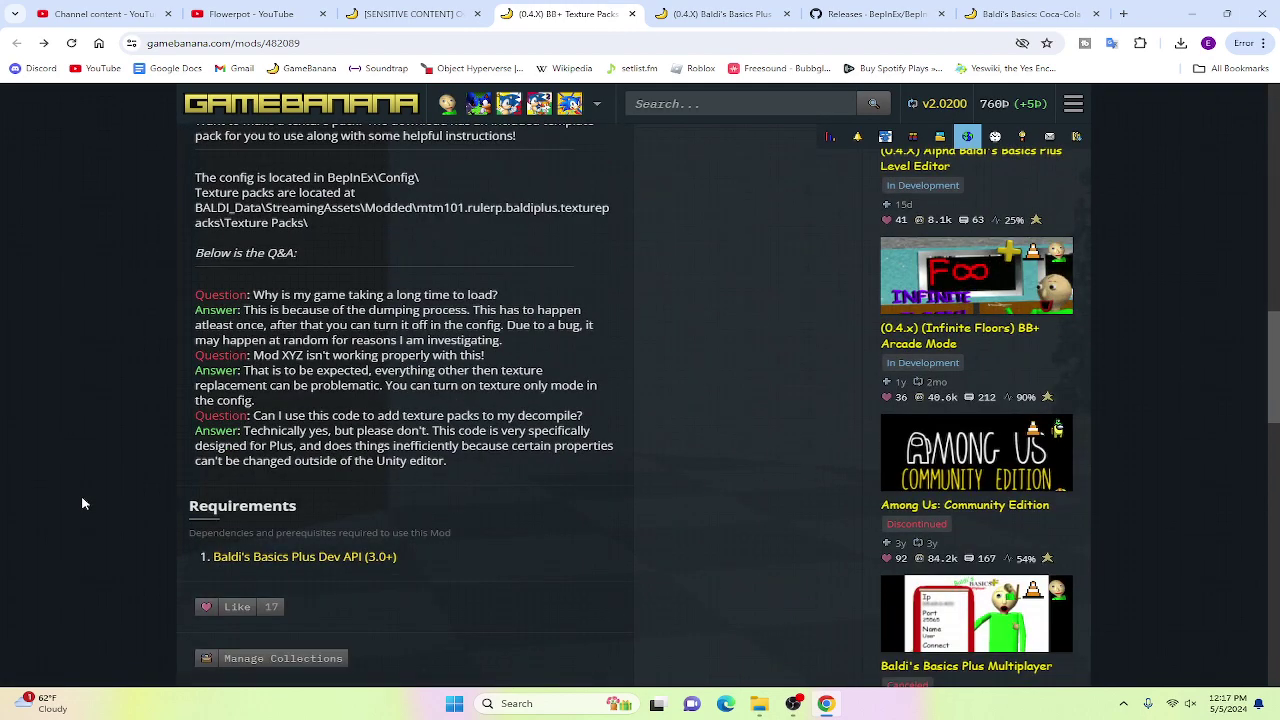
{"action": "left_click_drag", "start_coordinate": [163, 529], "coordinate": [440, 556]}
{"action": "left_click", "coordinate": [440, 556]}
{"action": "scroll", "coordinate": [440, 556], "scroll_direction": "down", "scroll_amount": 2}
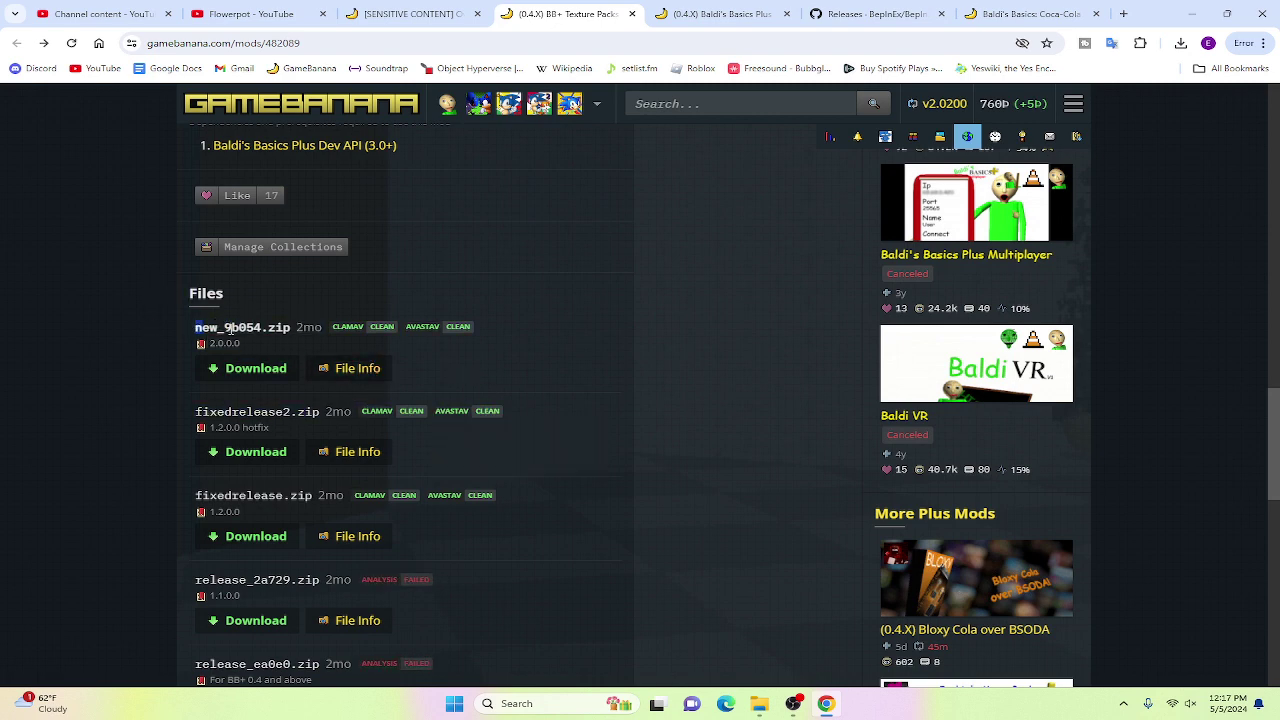
{"action": "left_click_drag", "start_coordinate": [203, 328], "coordinate": [290, 330]}
{"action": "left_click", "coordinate": [503, 368]}
Step: Confirm BaldiTexturePacks.dll and Newtonsoft.Json.dll are in the plugins folder
{"action": "mouse_move", "coordinate": [759, 703]}
{"action": "left_click", "coordinate": [768, 655]}
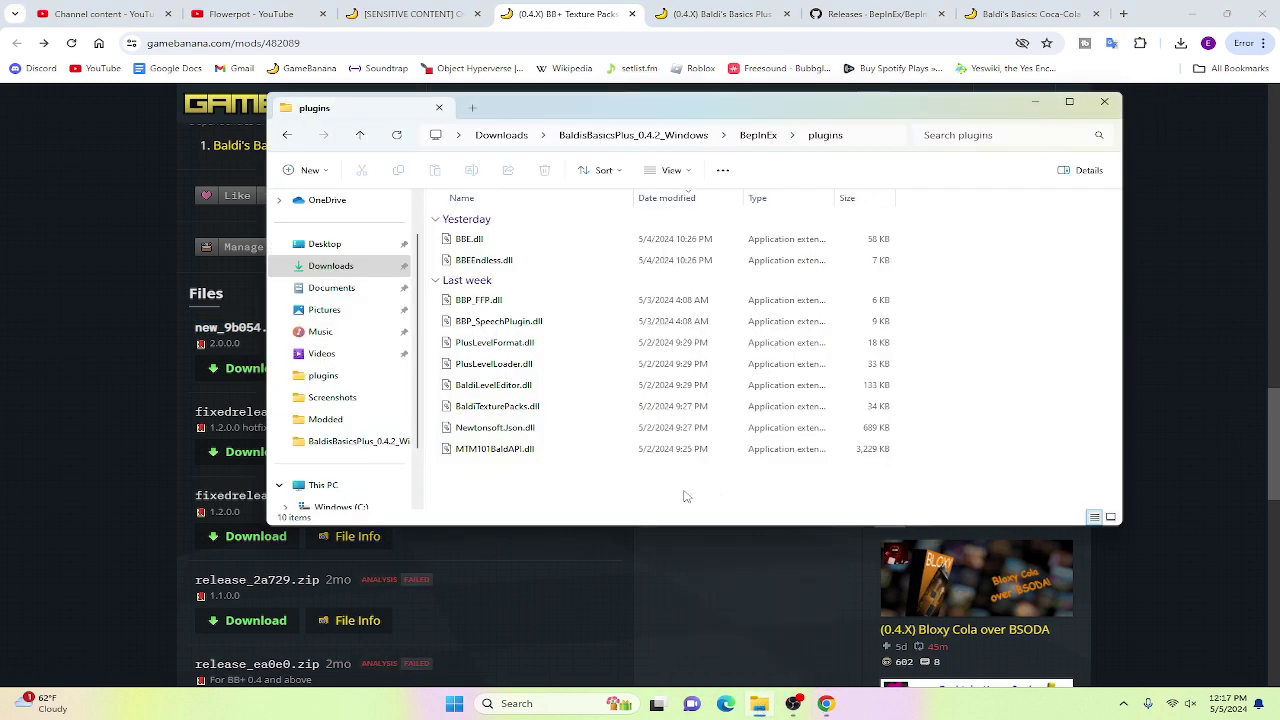
{"action": "mouse_move", "coordinate": [942, 431]}
{"action": "left_mouse_down"}
{"action": "mouse_move", "coordinate": [465, 418]}
{"action": "mouse_move", "coordinate": [490, 437]}
{"action": "mouse_move", "coordinate": [537, 410]}
{"action": "left_mouse_up"}
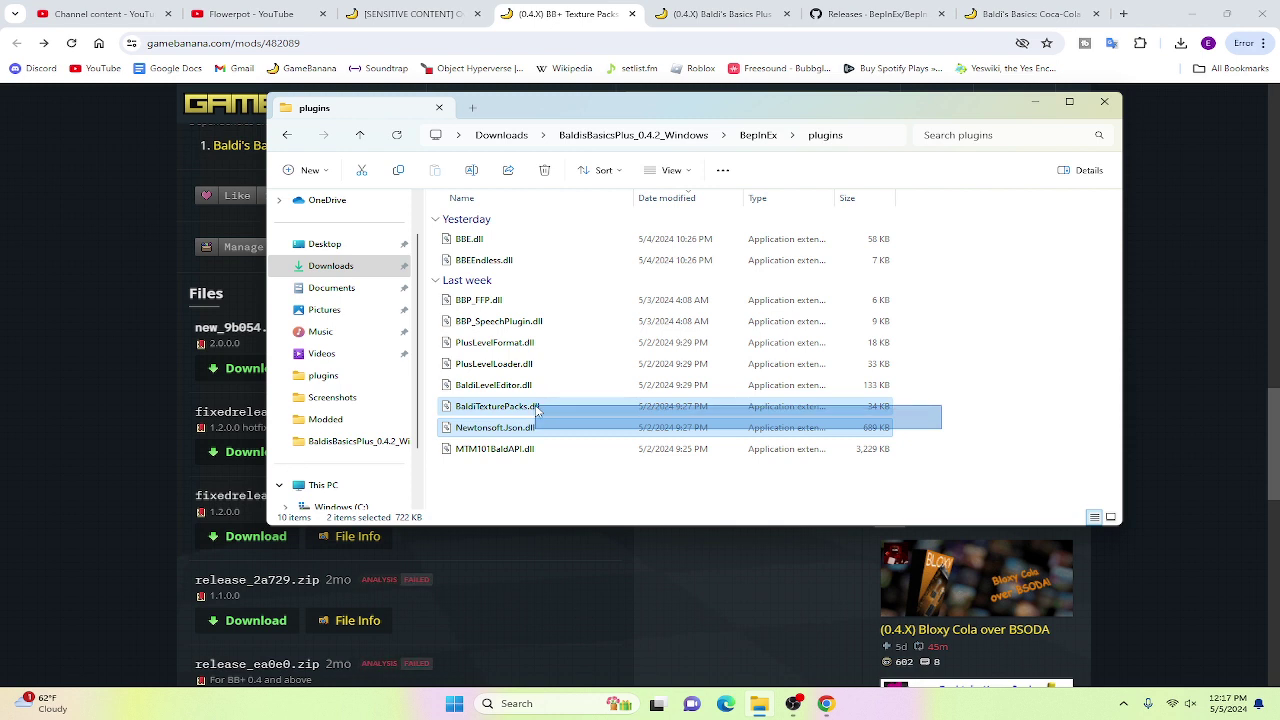
{"action": "left_click_drag", "start_coordinate": [537, 410], "coordinate": [545, 414]}
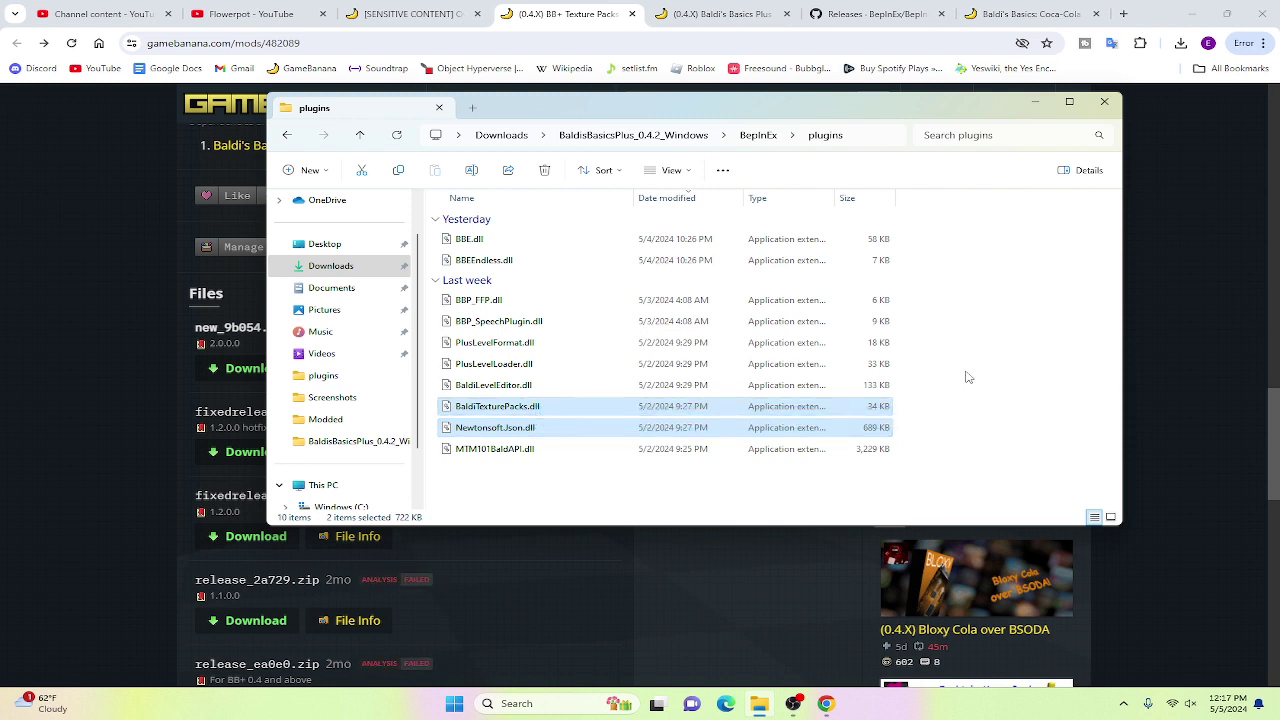
{"action": "left_click", "coordinate": [1021, 339]}
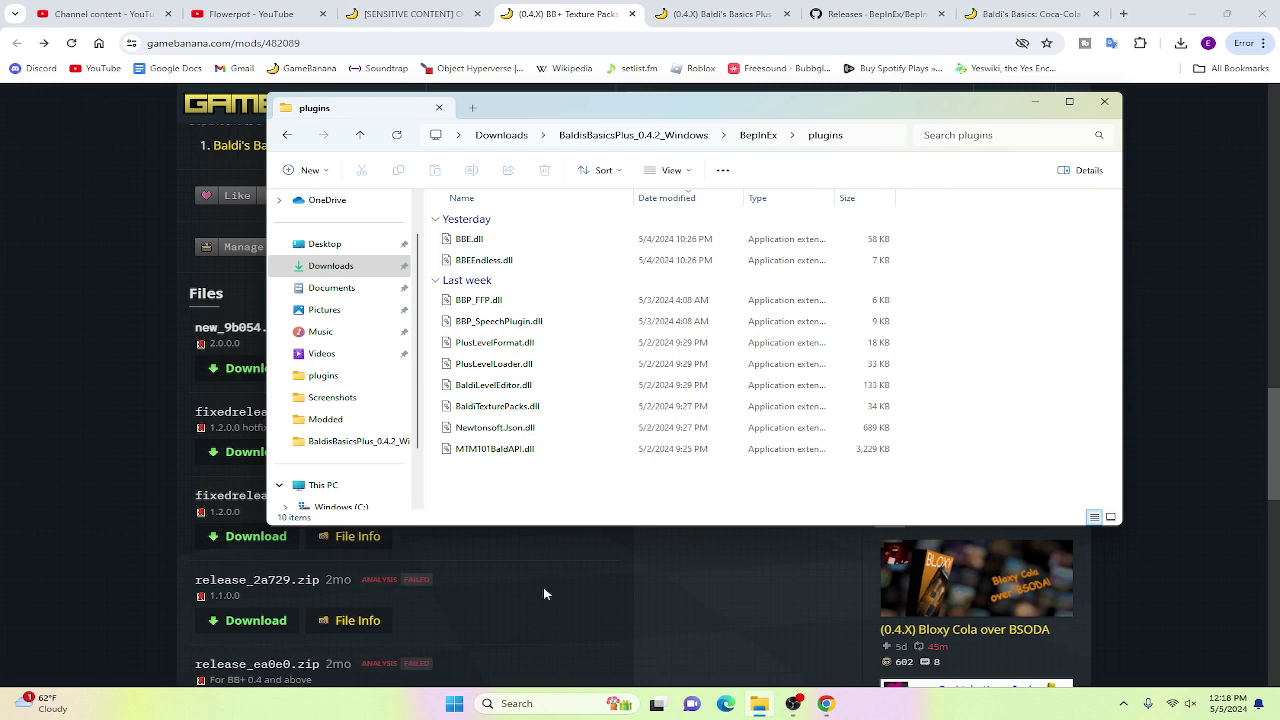
Step: Navigate from Downloads through the game folder and BALDI_Data into StreamingAssets
{"action": "left_click", "coordinate": [490, 135]}
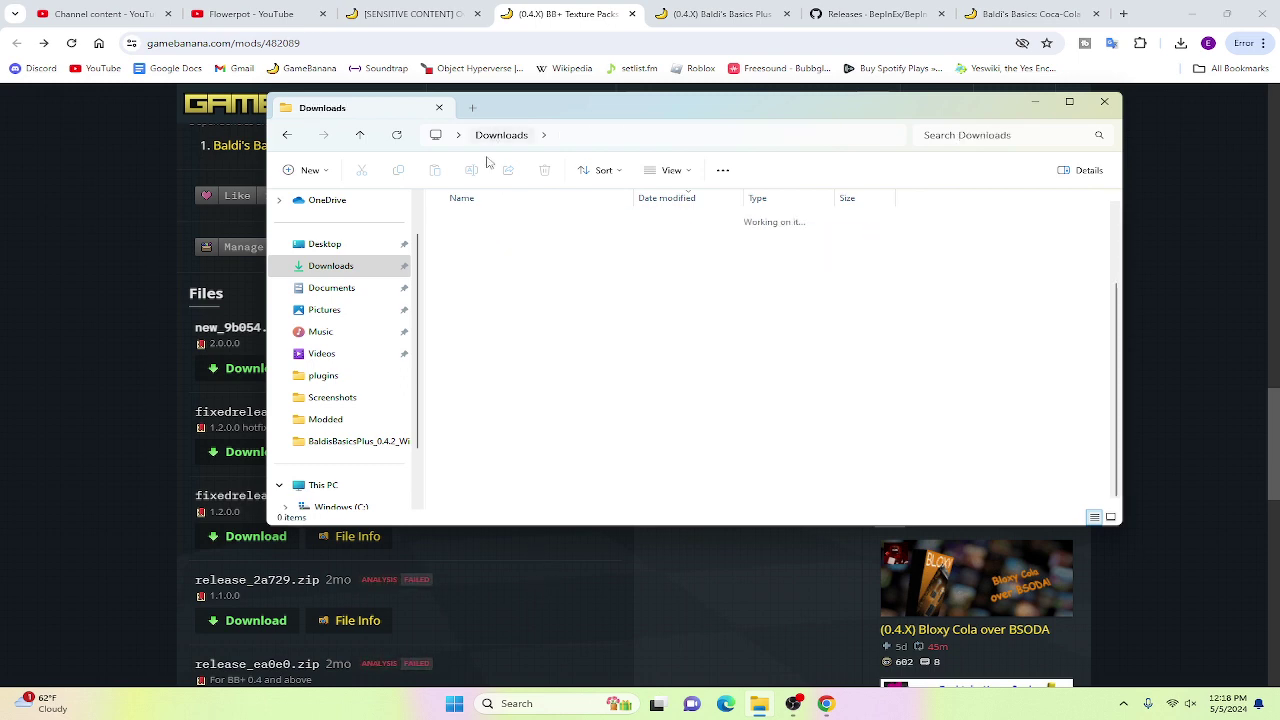
{"action": "double_click", "coordinate": [521, 500]}
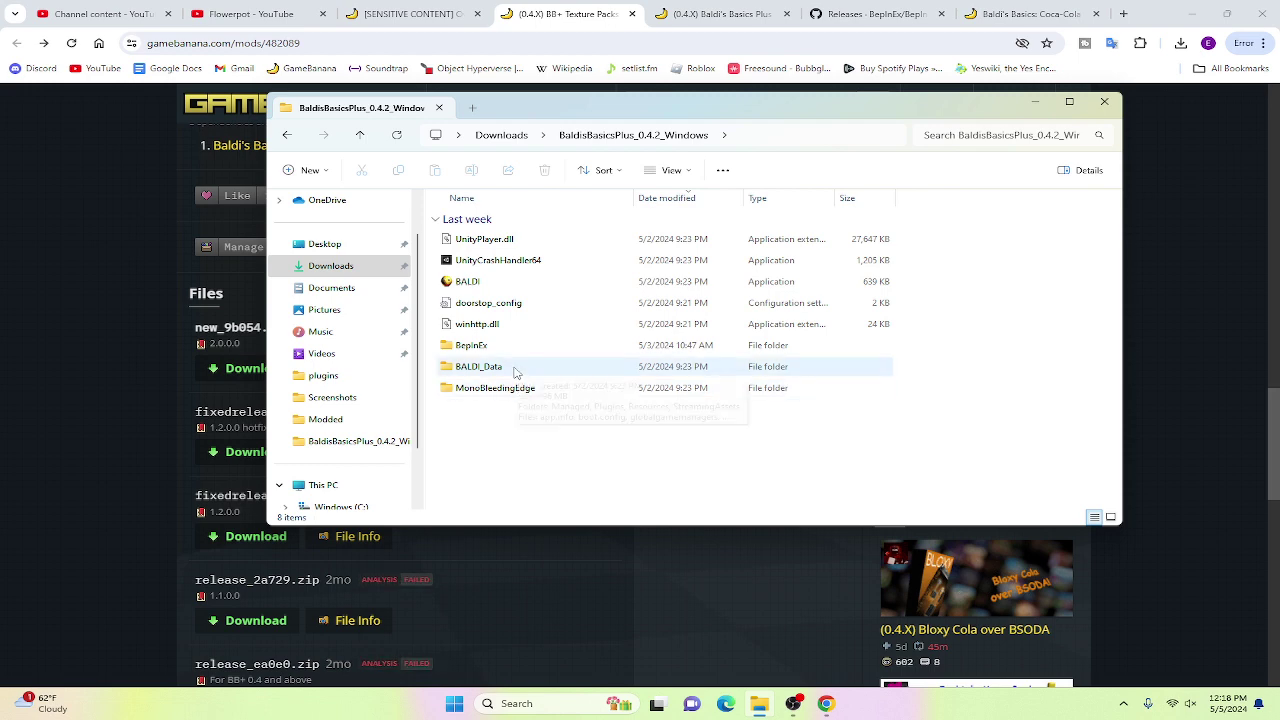
{"action": "double_click", "coordinate": [515, 368]}
{"action": "scroll", "coordinate": [515, 320], "scroll_direction": "down", "scroll_amount": 5}
{"action": "scroll", "coordinate": [515, 320], "scroll_direction": "down", "scroll_amount": 5}
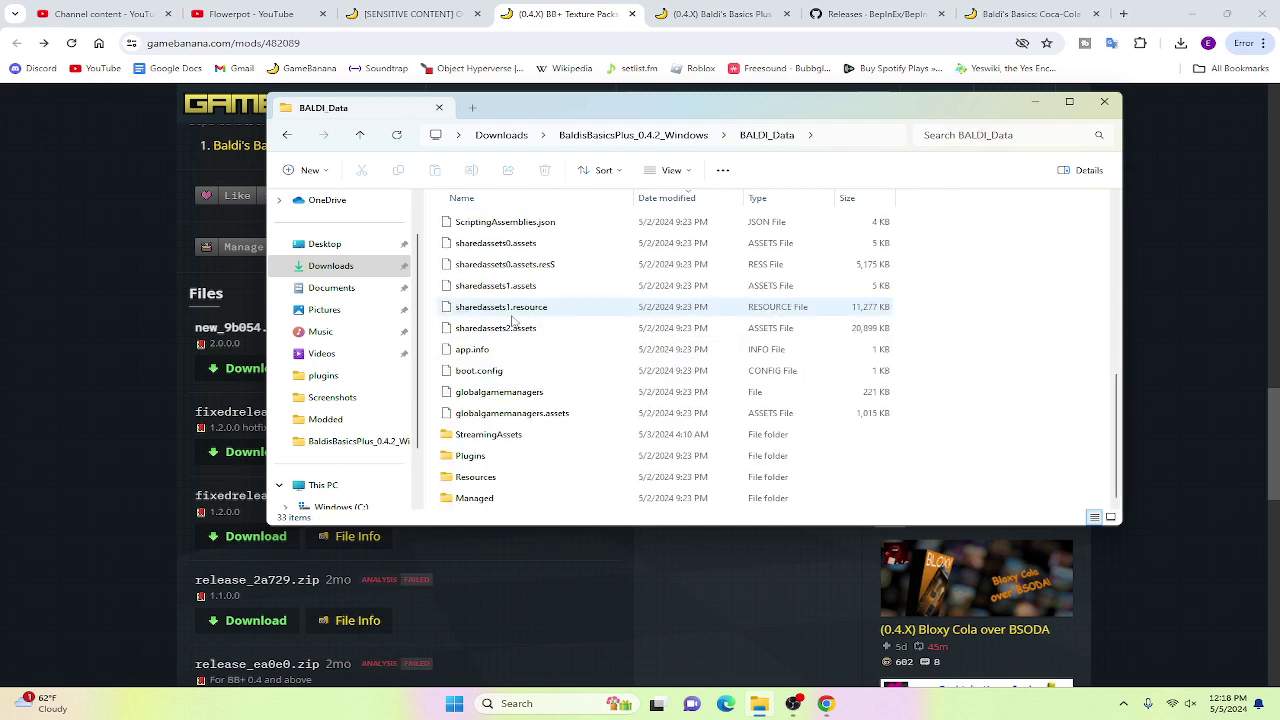
{"action": "double_click", "coordinate": [560, 434]}
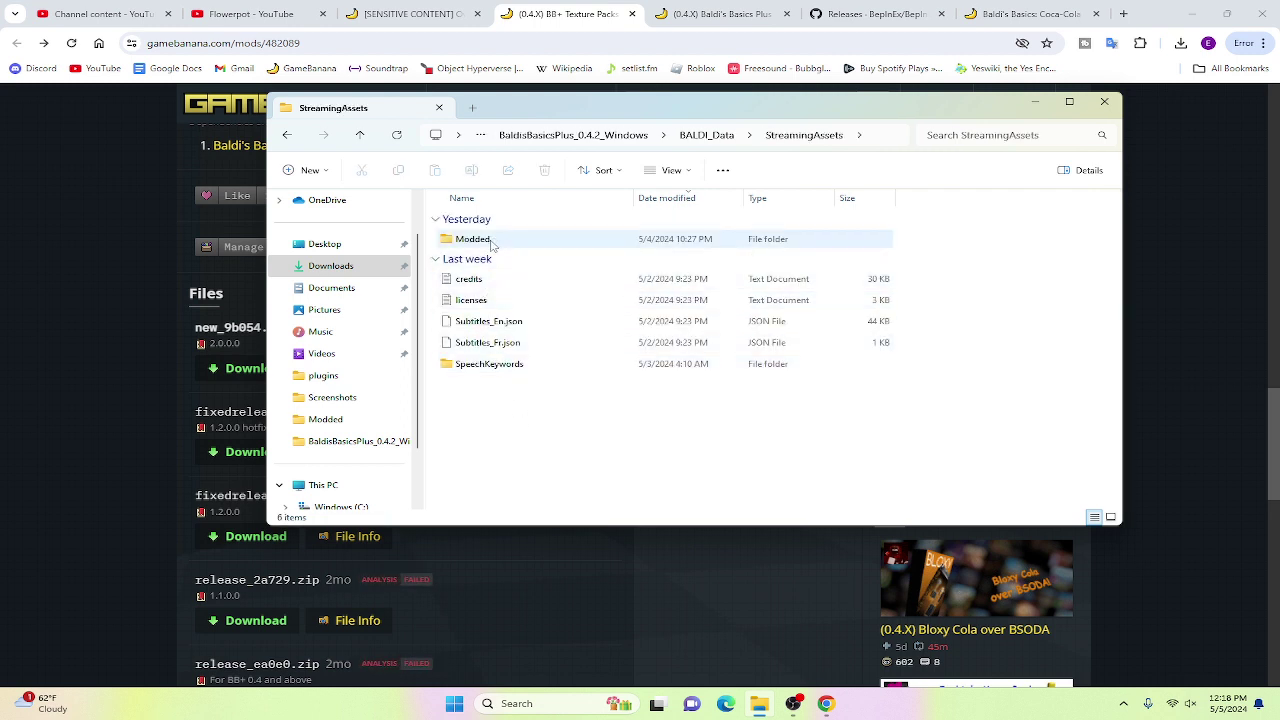
Step: Open the Modded folder and then the texturepacks plugin folder
{"action": "left_click", "coordinate": [452, 241]}
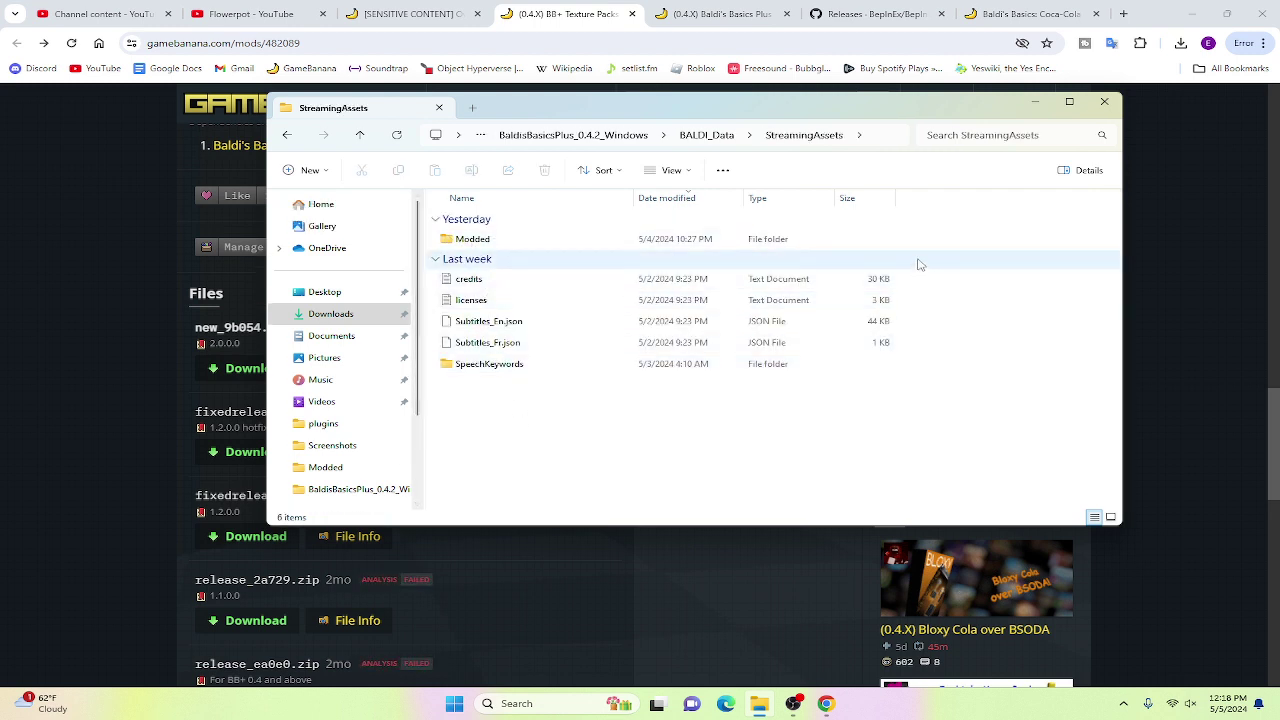
{"action": "mouse_move", "coordinate": [663, 241]}
{"action": "left_mouse_down"}
{"action": "mouse_move", "coordinate": [545, 225]}
{"action": "mouse_move", "coordinate": [540, 240]}
{"action": "left_mouse_up"}
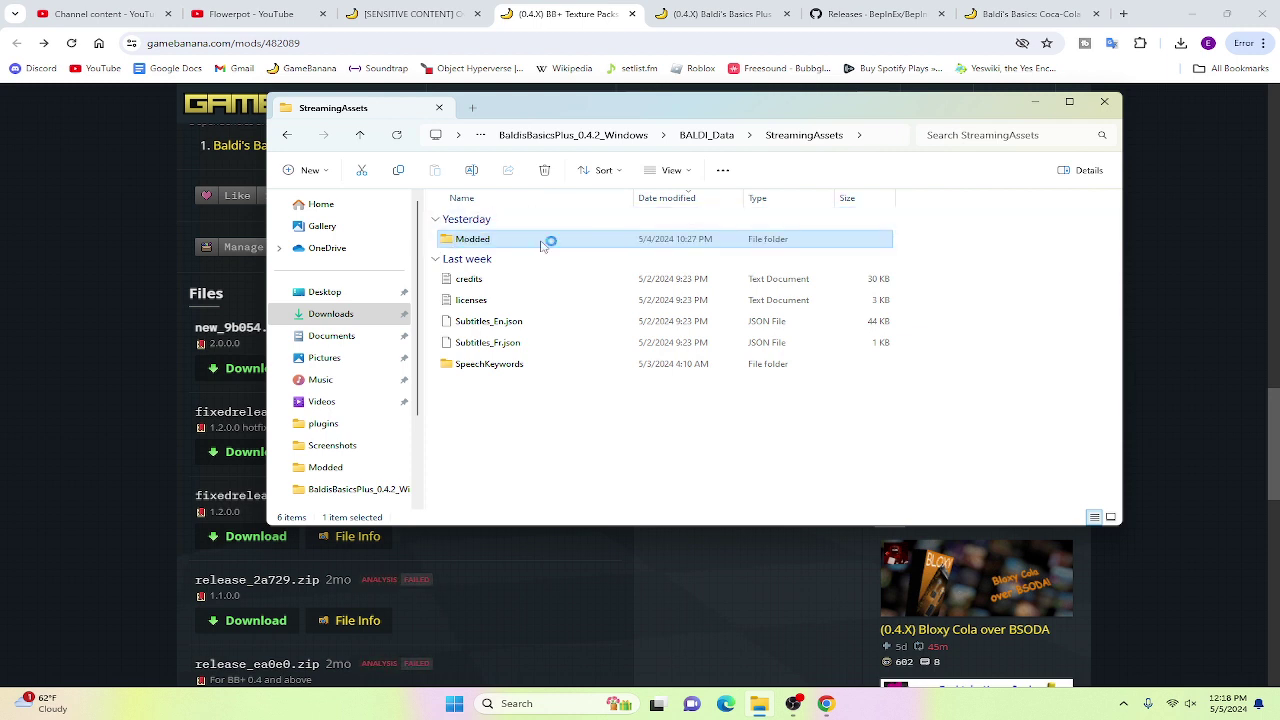
{"action": "double_click", "coordinate": [531, 240]}
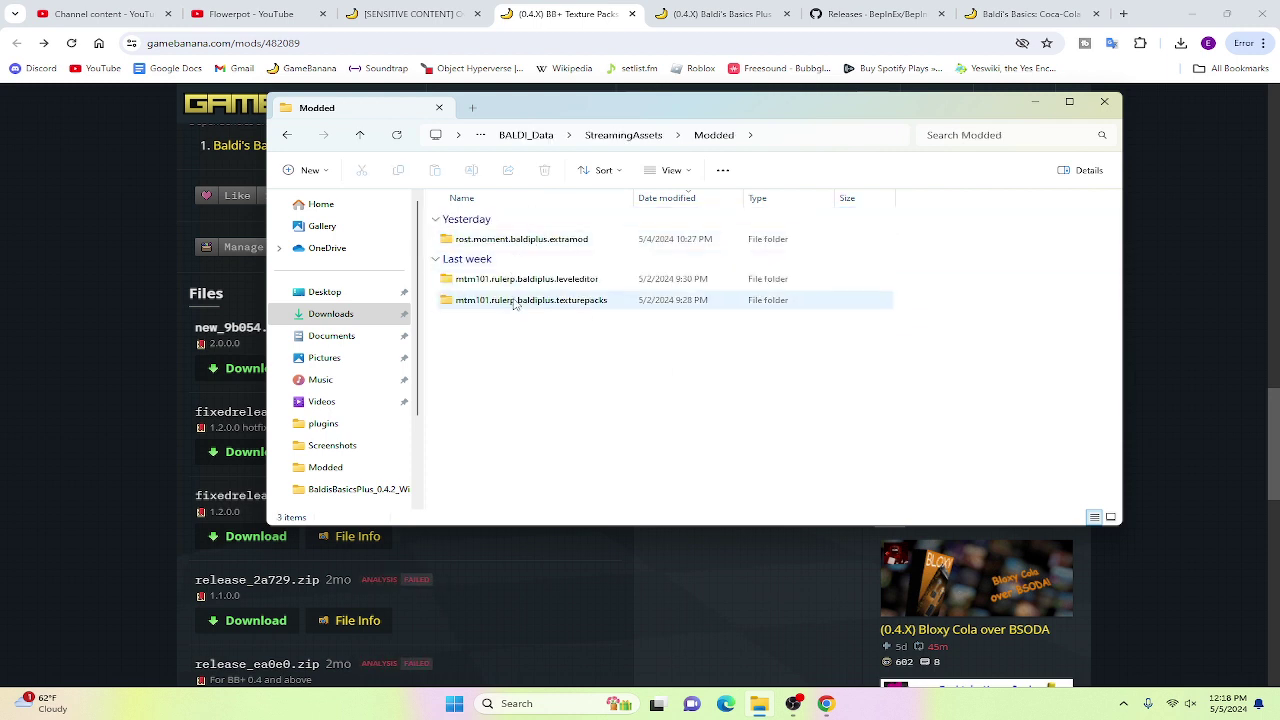
{"action": "mouse_move", "coordinate": [515, 322]}
{"action": "left_mouse_down"}
{"action": "mouse_move", "coordinate": [443, 304]}
{"action": "mouse_move", "coordinate": [596, 312]}
{"action": "left_mouse_up"}
{"action": "double_click", "coordinate": [568, 299]}
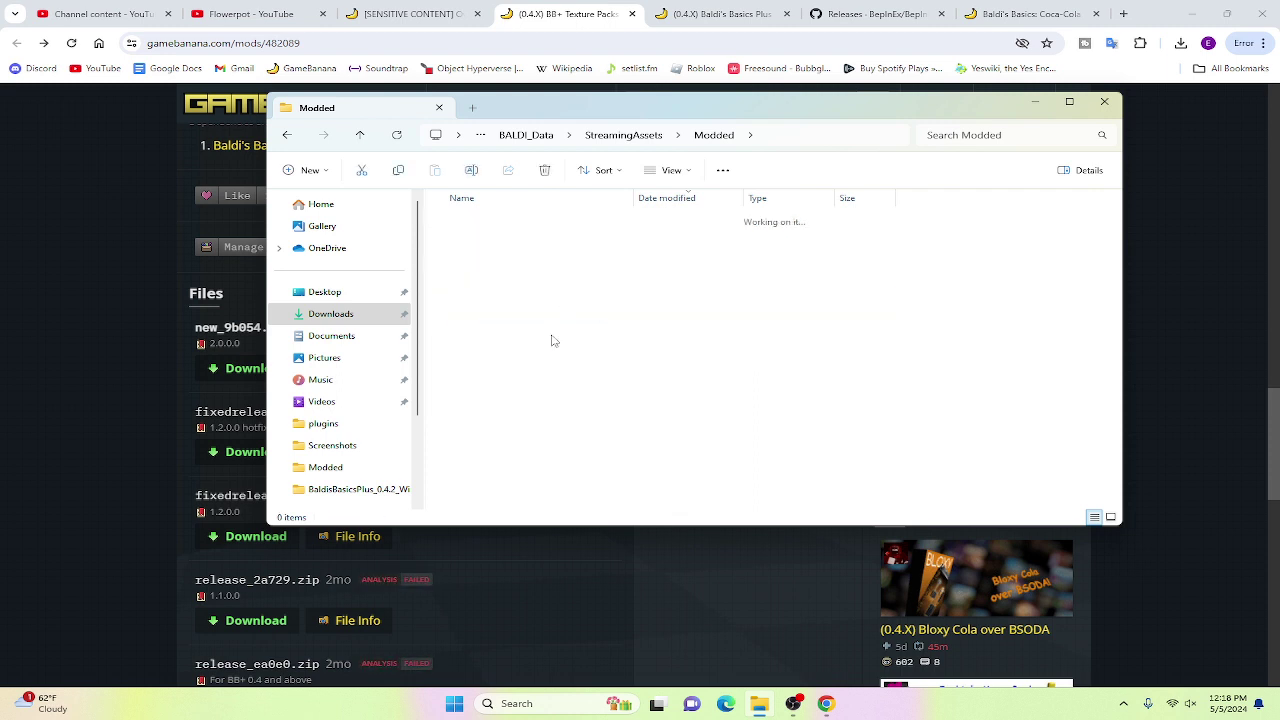
Step: Open the Texture Packs folder and highlight its ENA and core packs
{"action": "mouse_move", "coordinate": [580, 391]}
{"action": "left_mouse_down"}
{"action": "mouse_move", "coordinate": [475, 265]}
{"action": "mouse_move", "coordinate": [410, 277]}
{"action": "left_mouse_up"}
{"action": "double_click", "coordinate": [483, 260]}
{"action": "left_click_drag", "start_coordinate": [520, 382], "coordinate": [463, 265]}
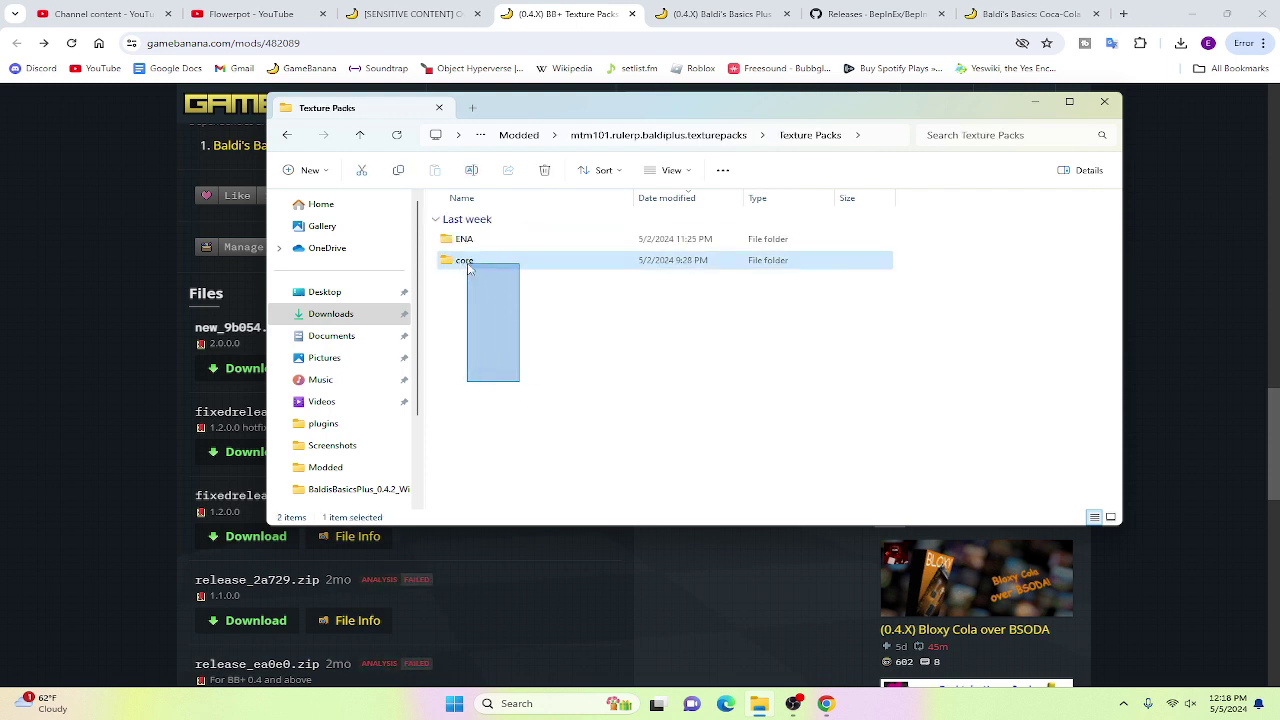
{"action": "left_click_drag", "start_coordinate": [463, 265], "coordinate": [470, 276]}
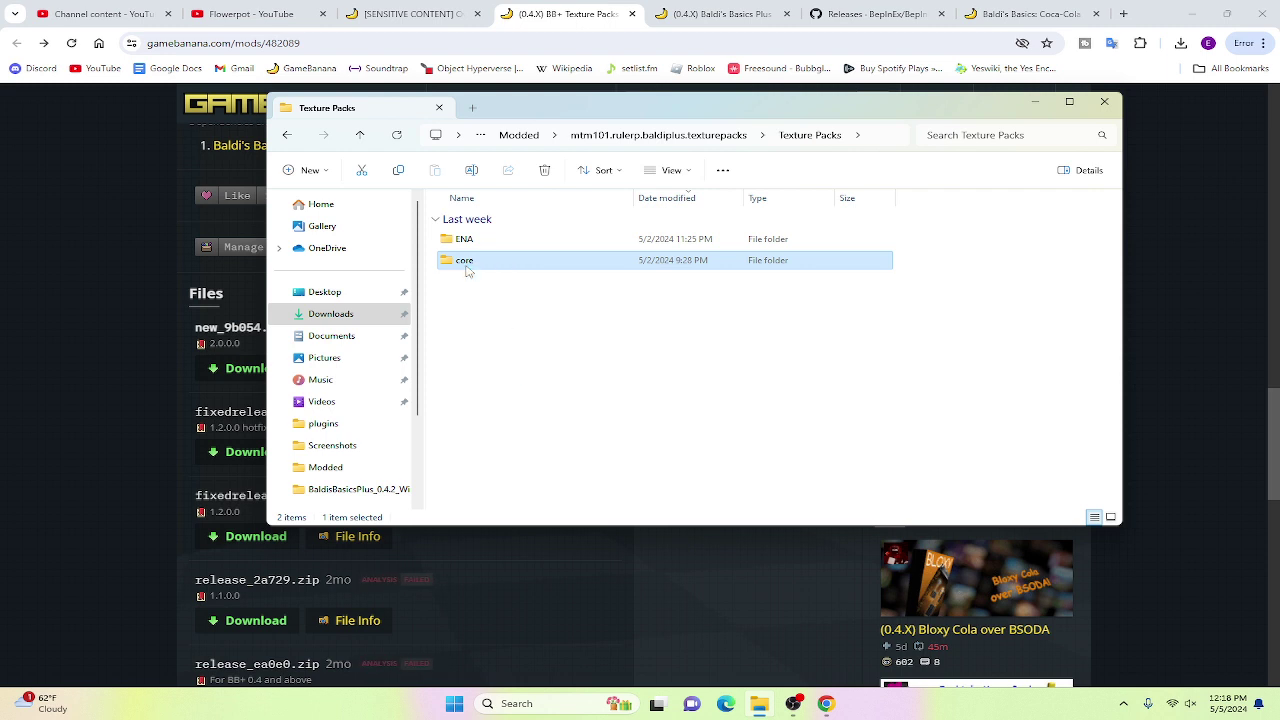
{"action": "left_click", "coordinate": [503, 305]}
Step: Check the Overly Aggressive Dr. Reflex page's oadr.zip file, then return to File Explorer
{"action": "left_click", "coordinate": [223, 140]}
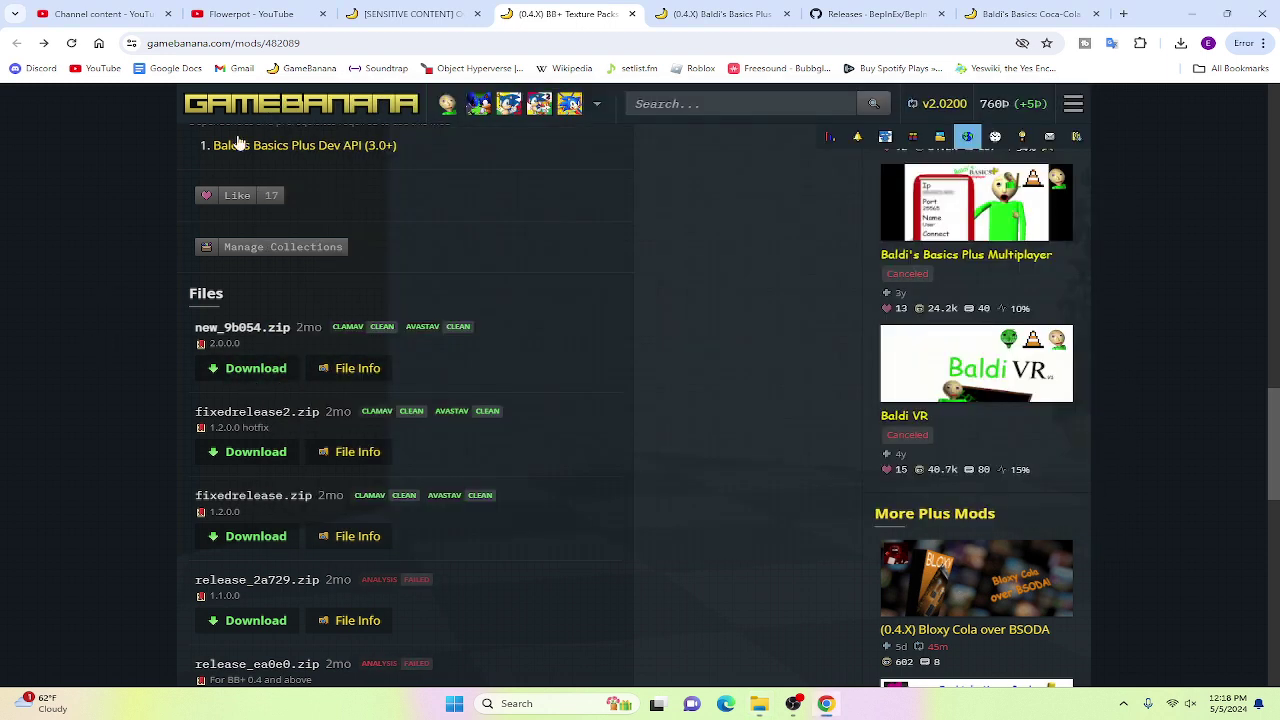
{"action": "key", "text": "ctrl+shift+Tab"}
{"action": "scroll", "coordinate": [257, 203], "scroll_direction": "up", "scroll_amount": 5}
{"action": "scroll", "coordinate": [314, 306], "scroll_direction": "down", "scroll_amount": 1}
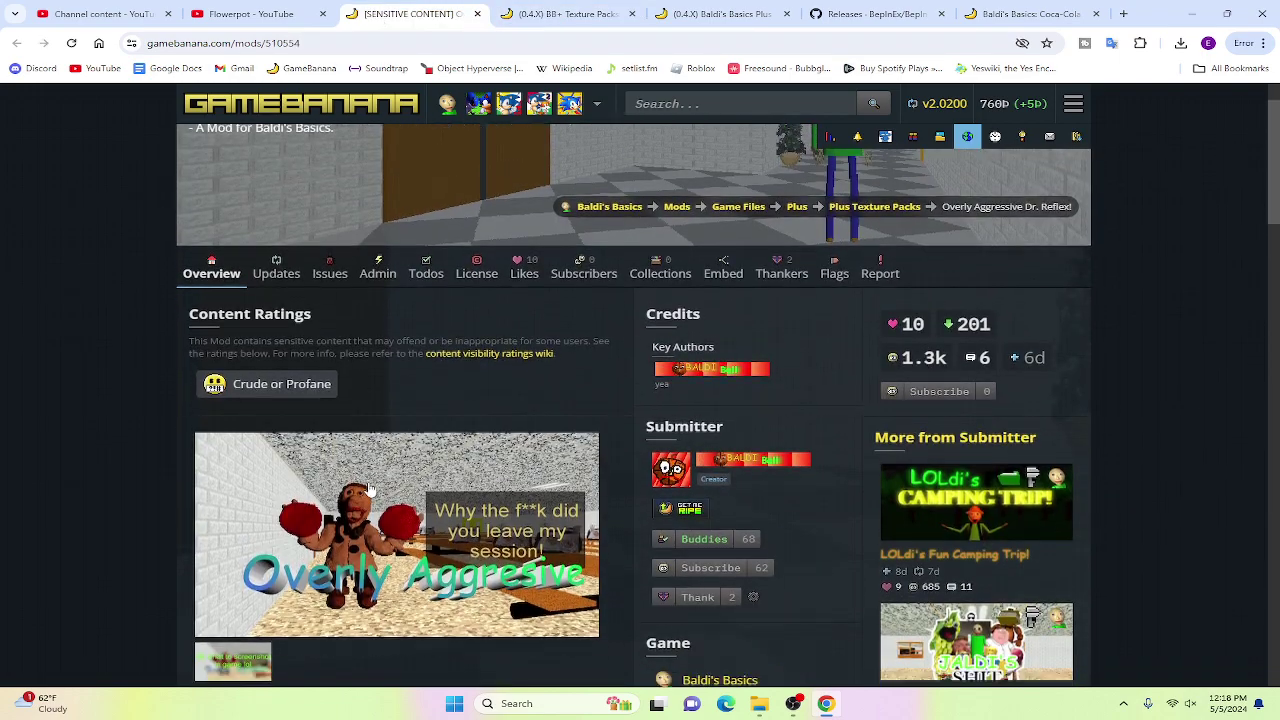
{"action": "scroll", "coordinate": [411, 510], "scroll_direction": "down", "scroll_amount": 4}
{"action": "scroll", "coordinate": [126, 409], "scroll_direction": "down", "scroll_amount": 4}
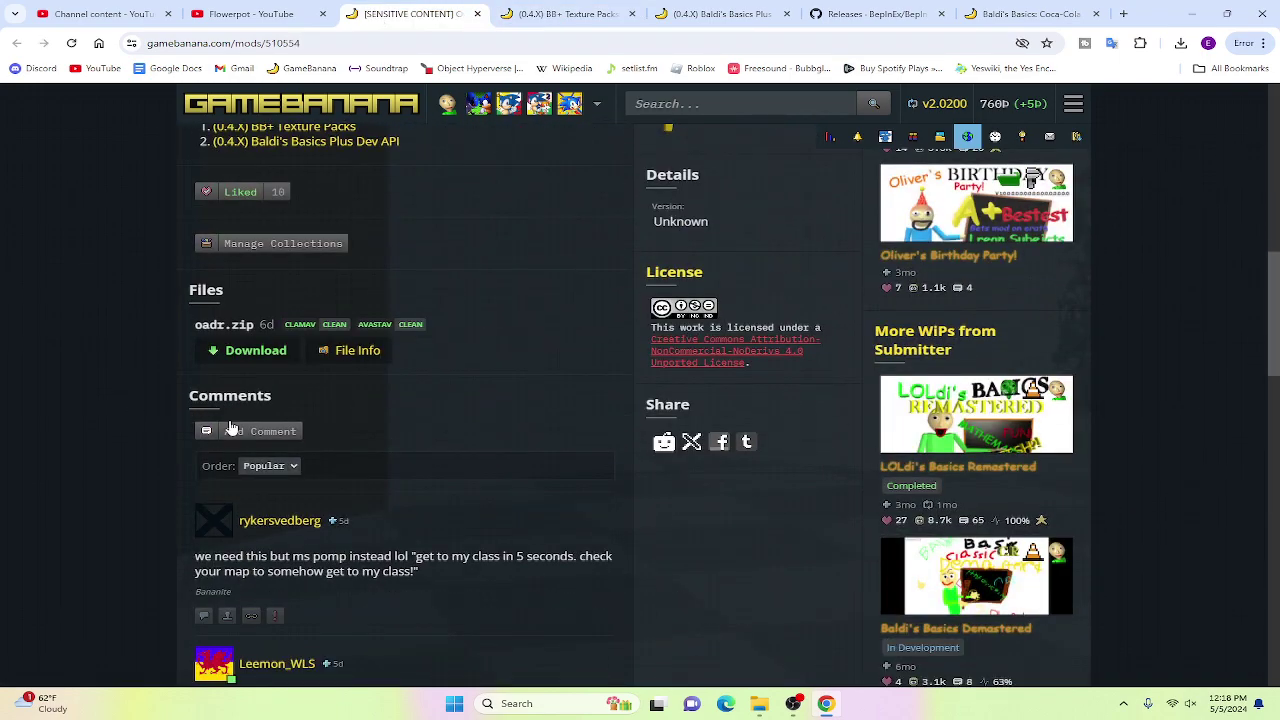
{"action": "left_click_drag", "start_coordinate": [173, 310], "coordinate": [460, 368]}
{"action": "left_click", "coordinate": [460, 368]}
{"action": "key", "text": "alt+Tab"}
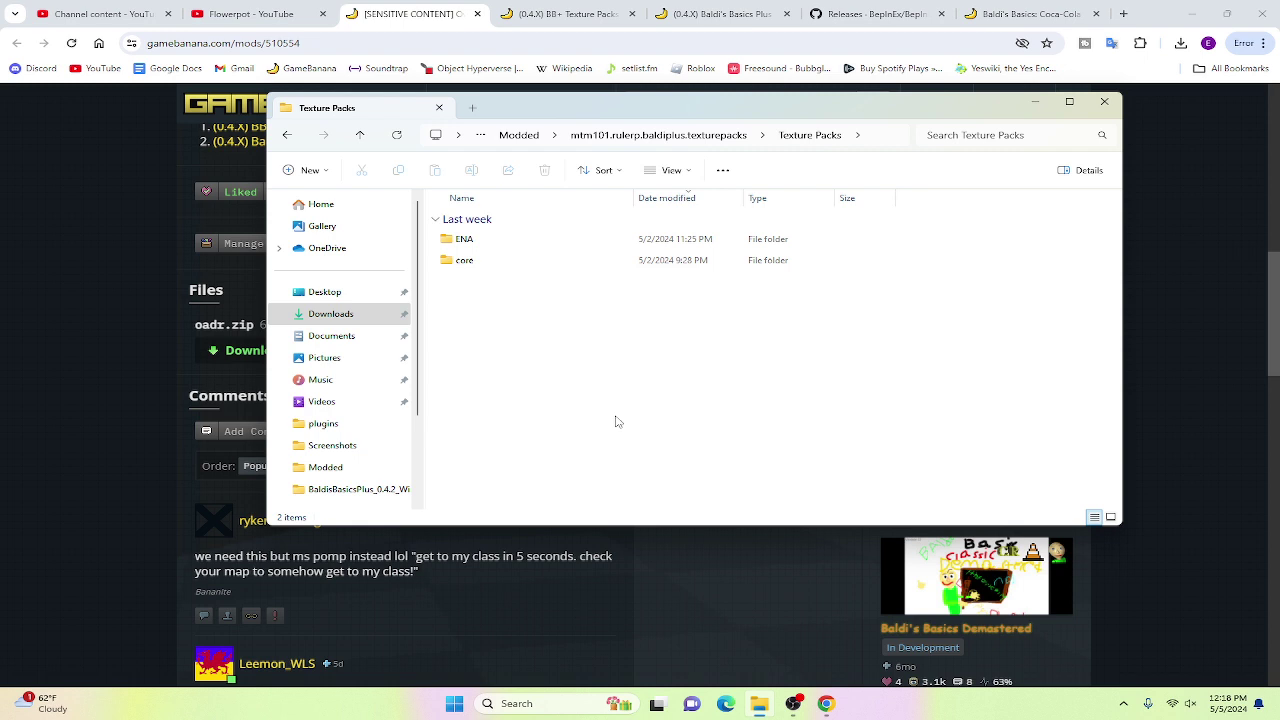
{"action": "mouse_move", "coordinate": [540, 363]}
{"action": "left_mouse_down"}
{"action": "mouse_move", "coordinate": [643, 360]}
{"action": "mouse_move", "coordinate": [573, 362]}
{"action": "left_mouse_up"}
Step: Go up to Downloads, open BaldisBasicsPlus_0.4.2_Windows and launch BALDI
{"action": "left_click", "coordinate": [520, 135]}
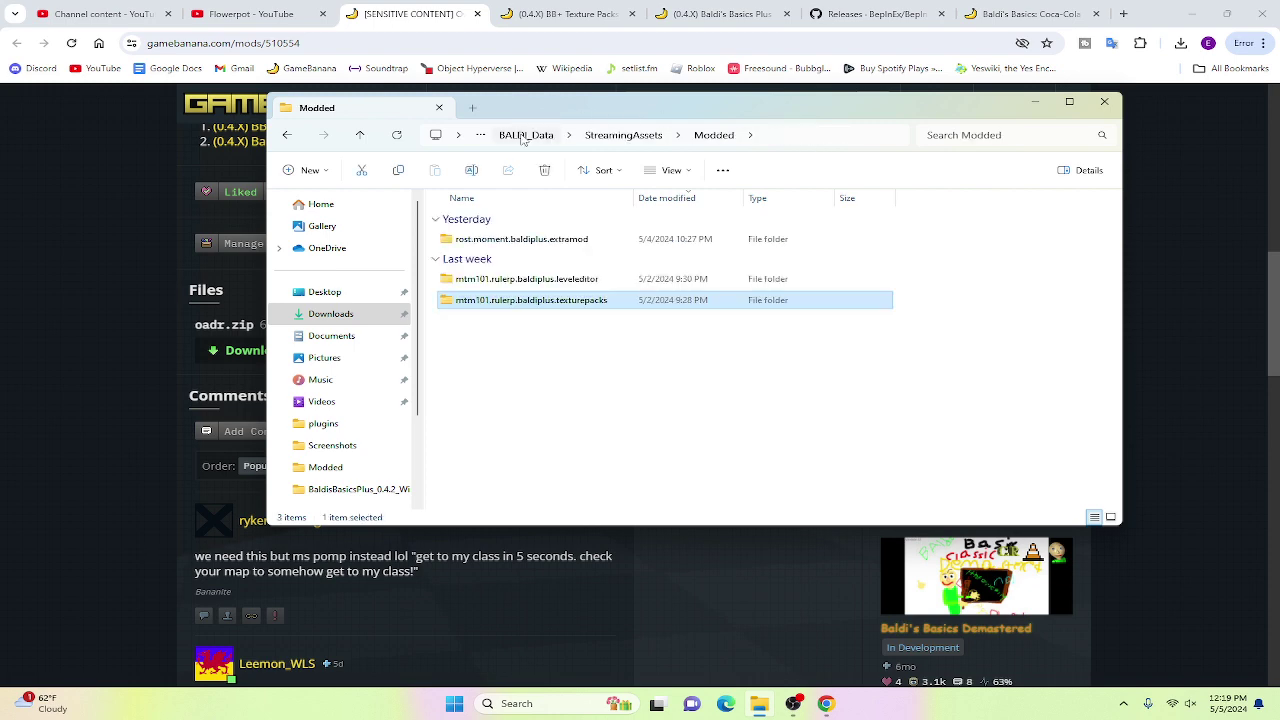
{"action": "left_click", "coordinate": [520, 135]}
{"action": "left_click", "coordinate": [470, 135]}
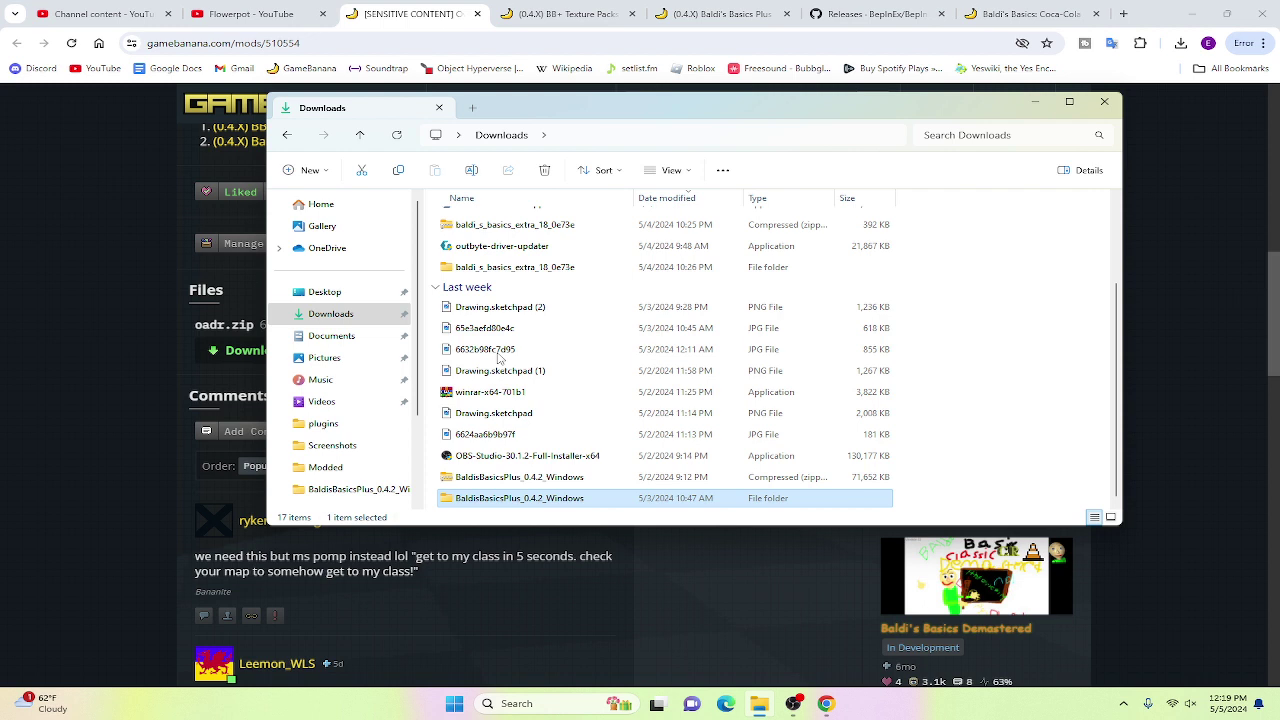
{"action": "double_click", "coordinate": [510, 499]}
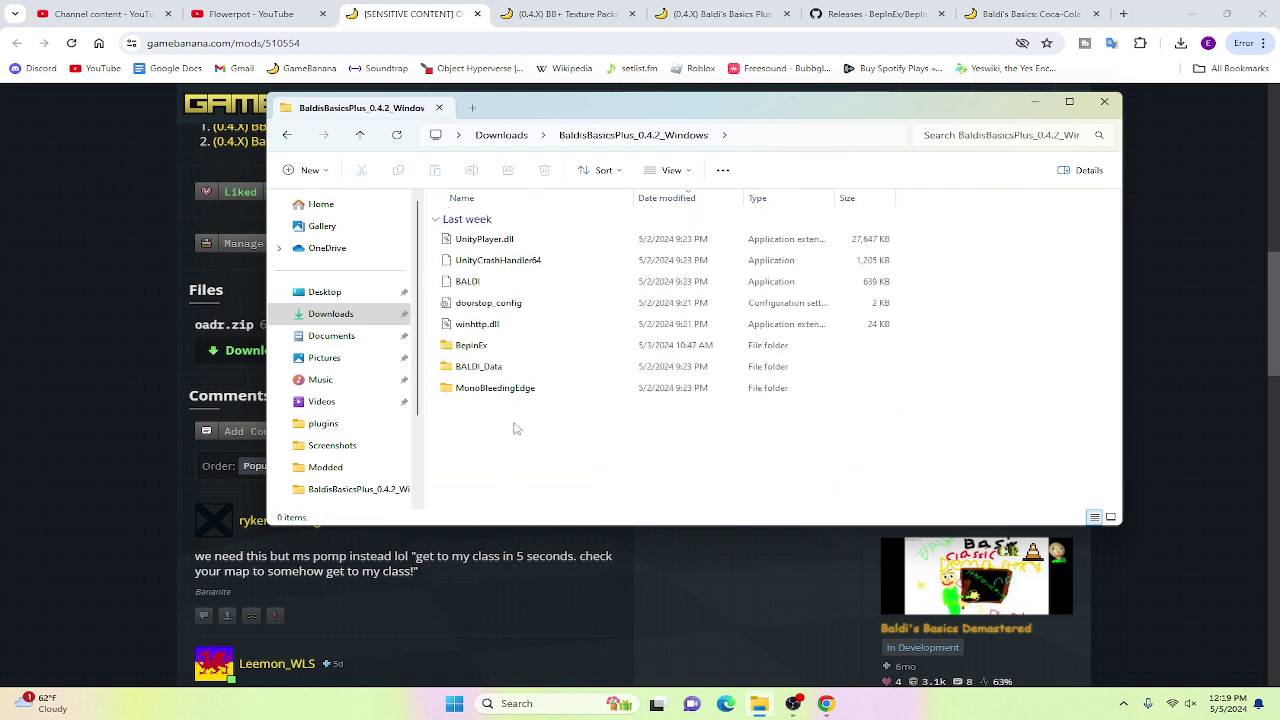
{"action": "double_click", "coordinate": [501, 282]}
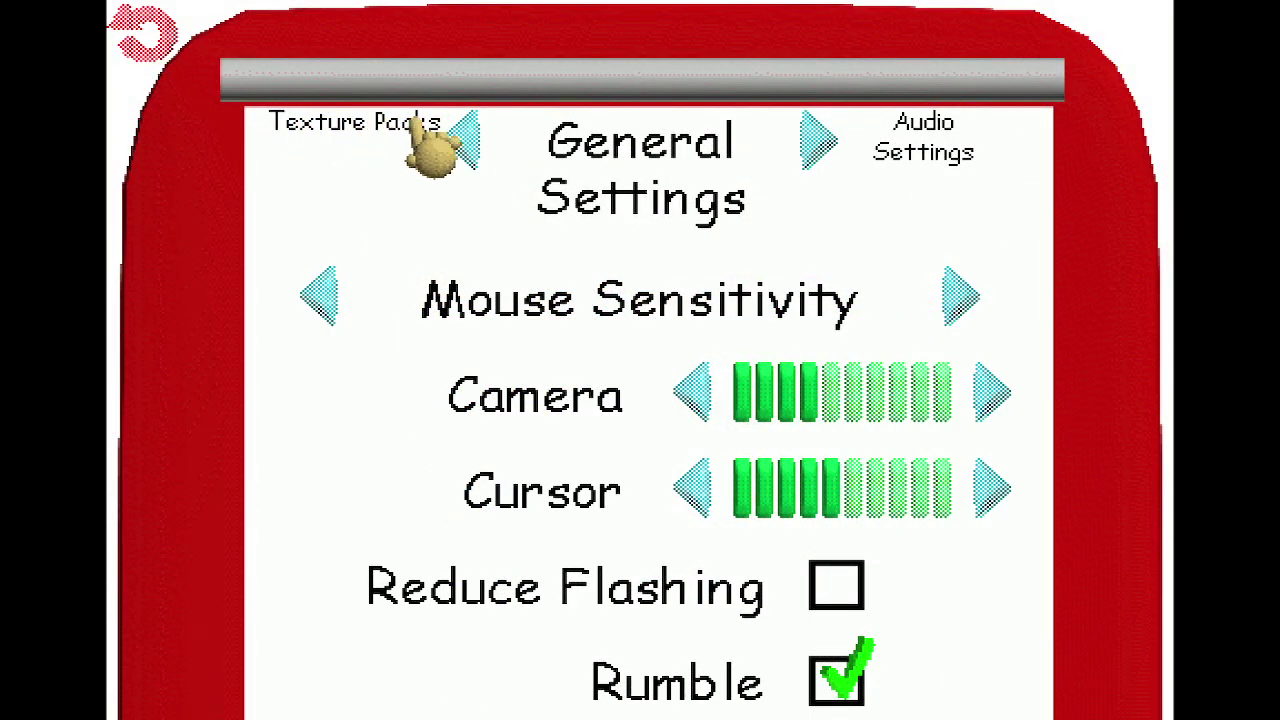
Step: Page through the Options menu from General Settings to the Texture Packs page
{"action": "left_click", "coordinate": [820, 150]}
{"action": "left_click", "coordinate": [468, 145]}
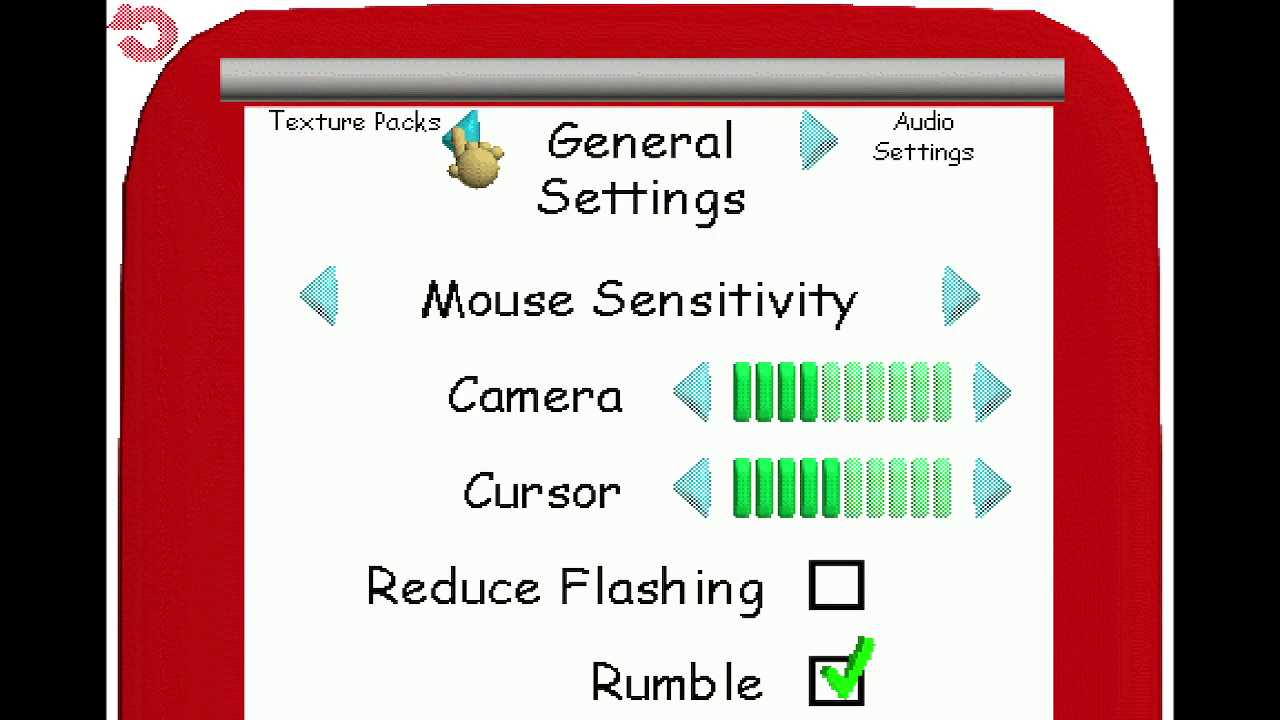
{"action": "left_click", "coordinate": [468, 145]}
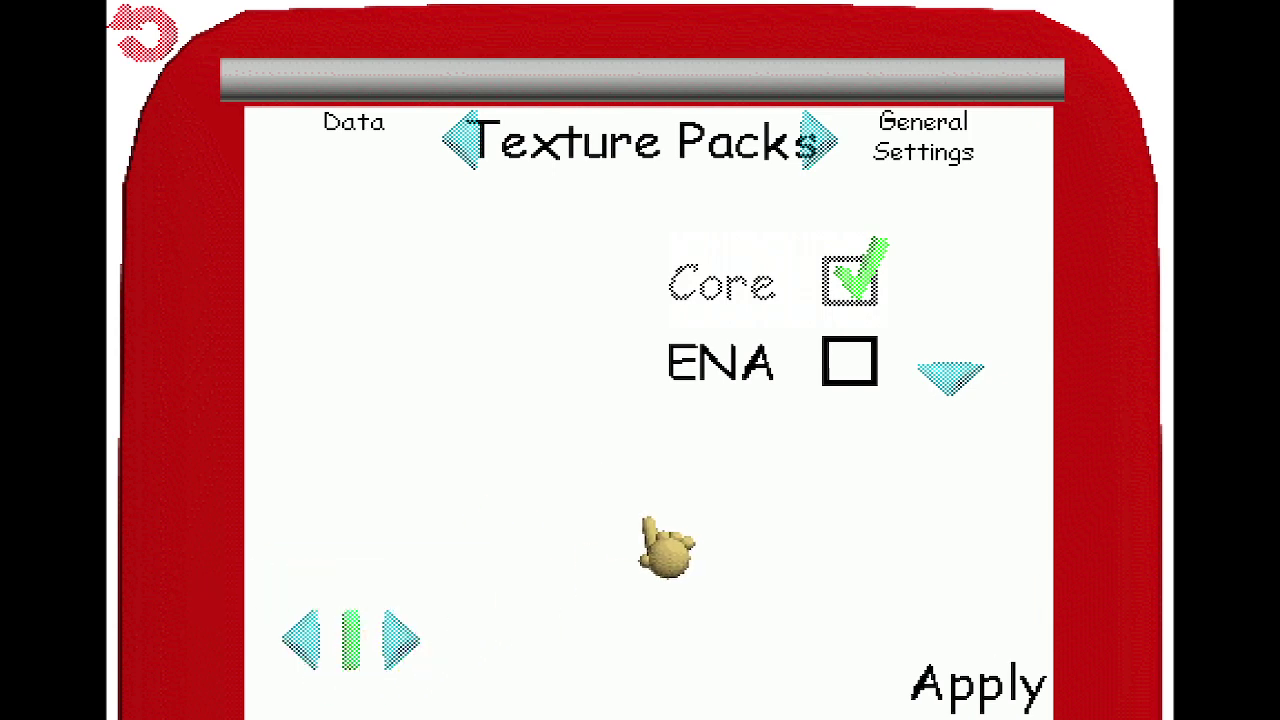
{"action": "mouse_move", "coordinate": [850, 372]}
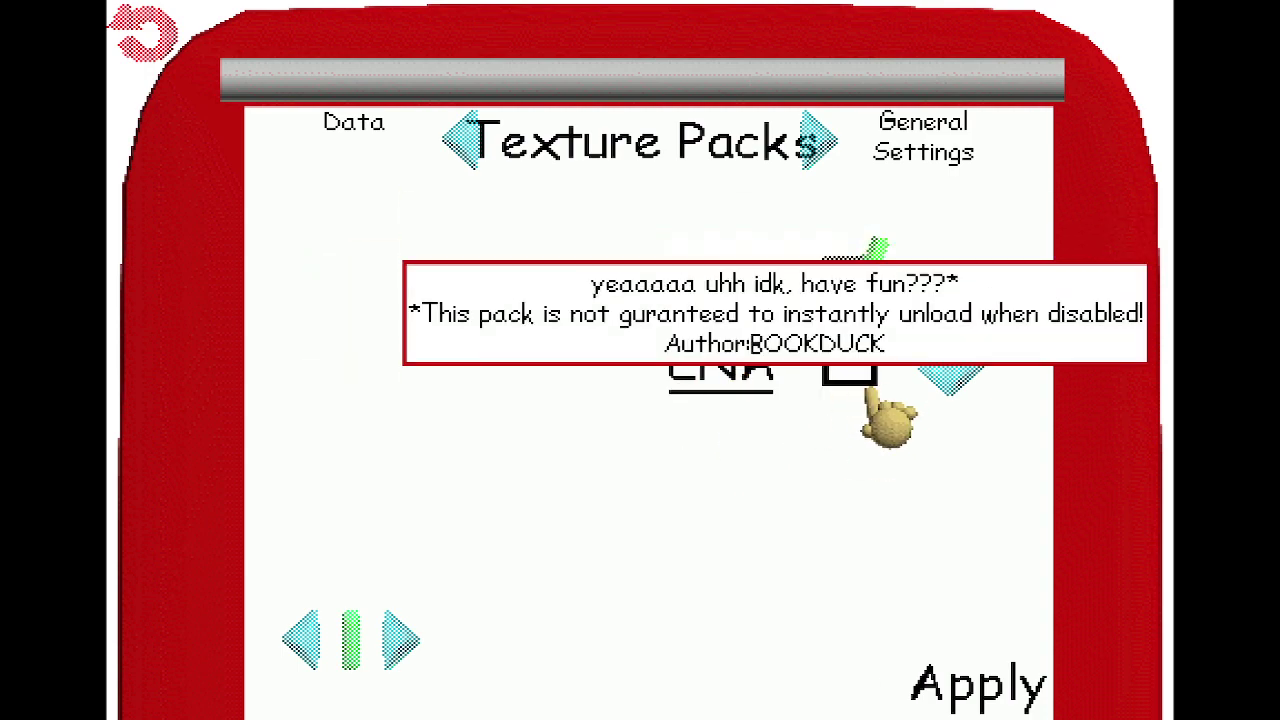
Step: Toggle the ENA texture pack checkbox on and off twice next to Core
{"action": "left_click", "coordinate": [849, 366]}
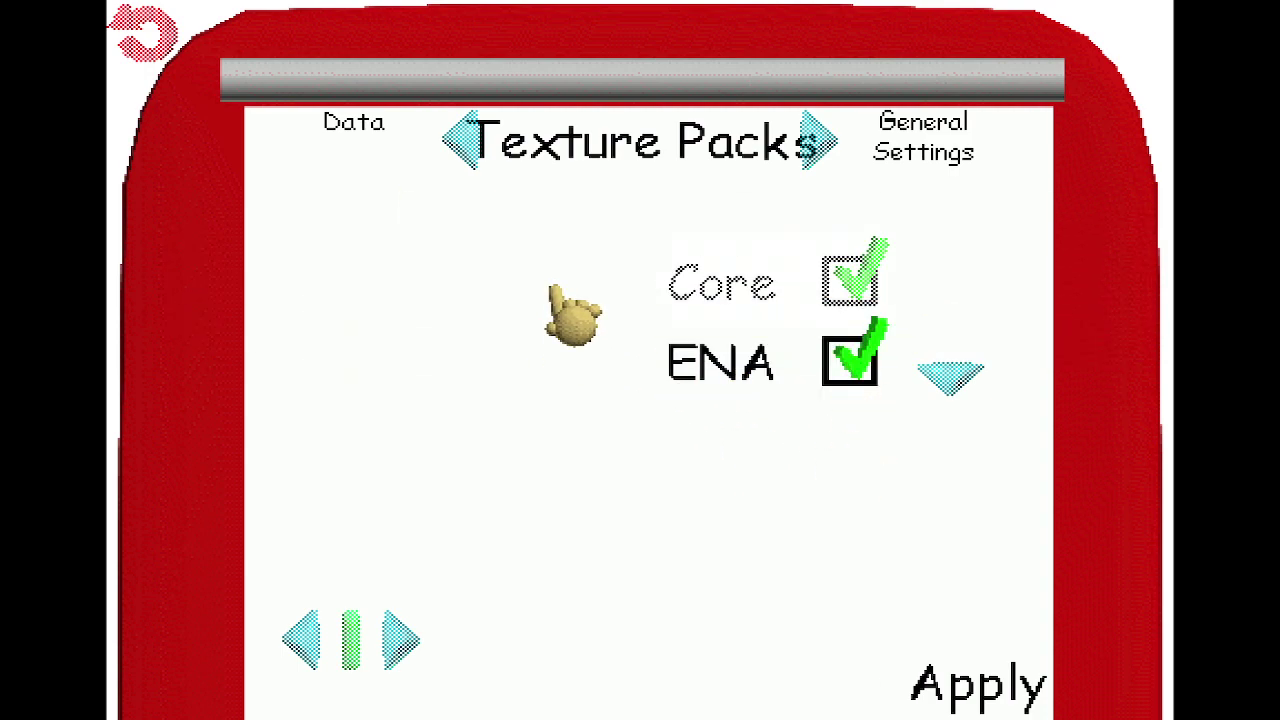
{"action": "left_click", "coordinate": [705, 372]}
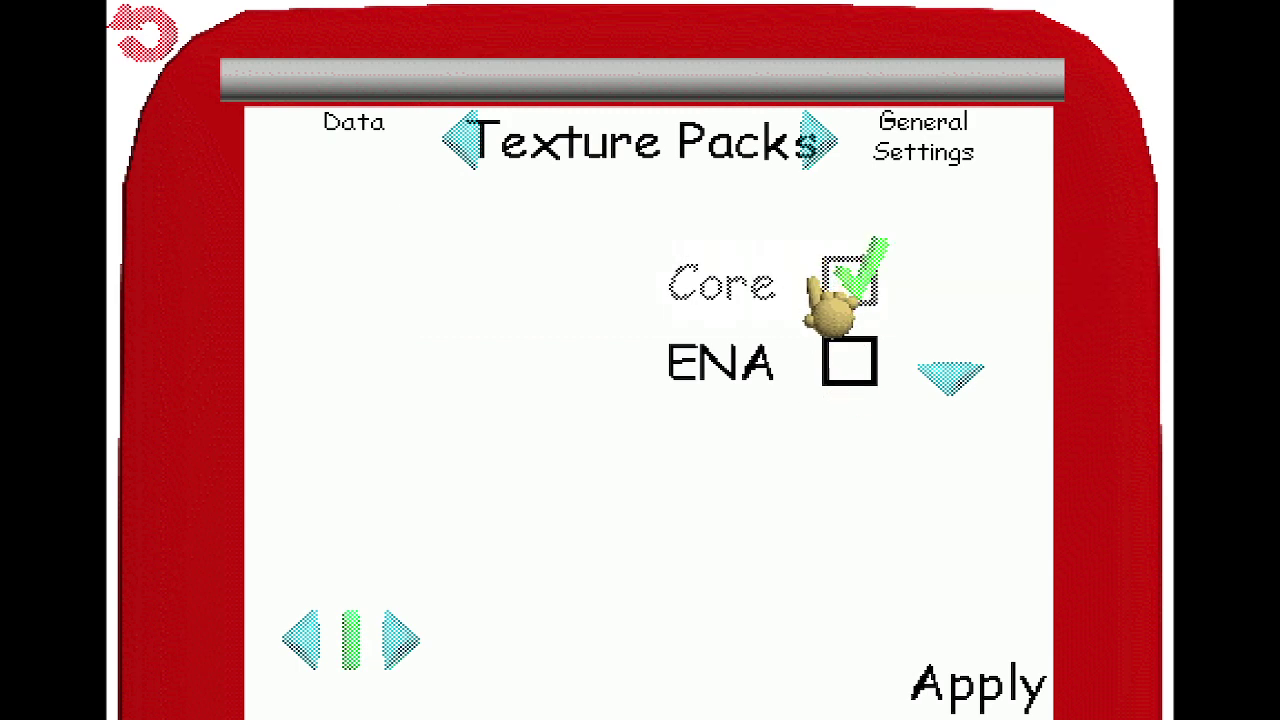
{"action": "left_click", "coordinate": [845, 365]}
{"action": "mouse_move", "coordinate": [720, 364]}
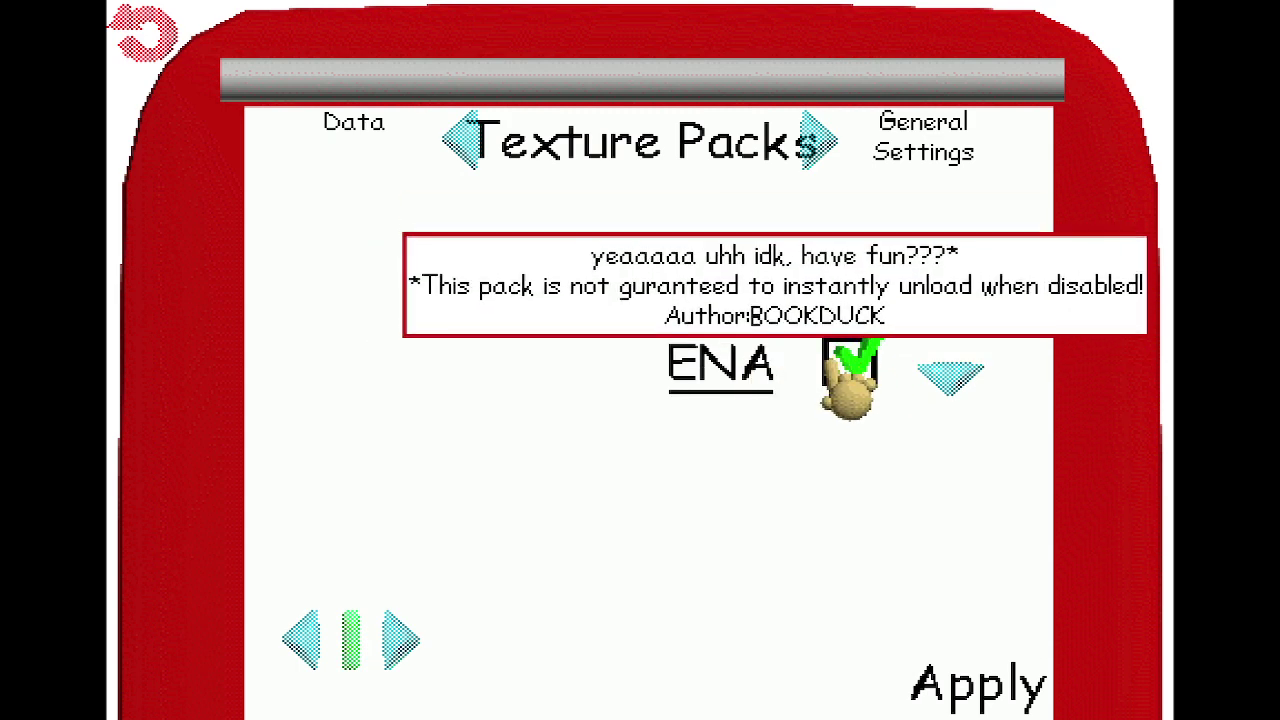
{"action": "left_click", "coordinate": [842, 366]}
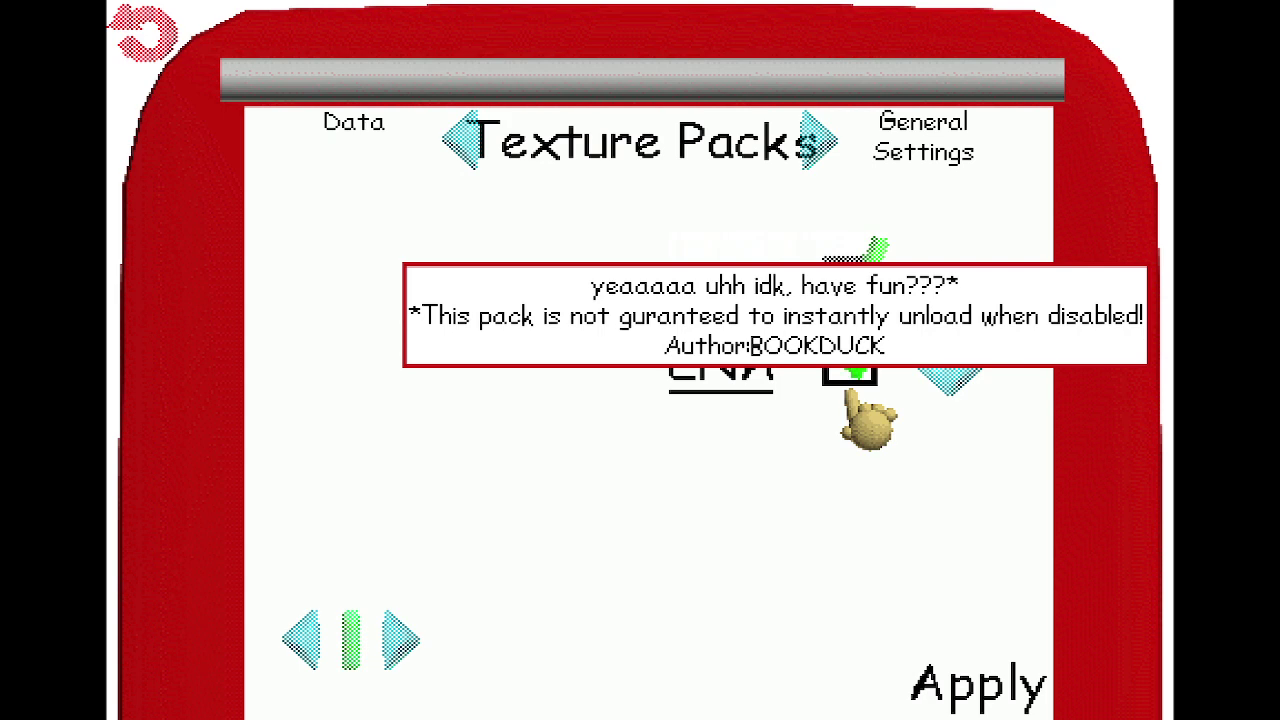
Step: Switch the ENA pack on and off twice more, leaving it unchecked
{"action": "left_click", "coordinate": [855, 395]}
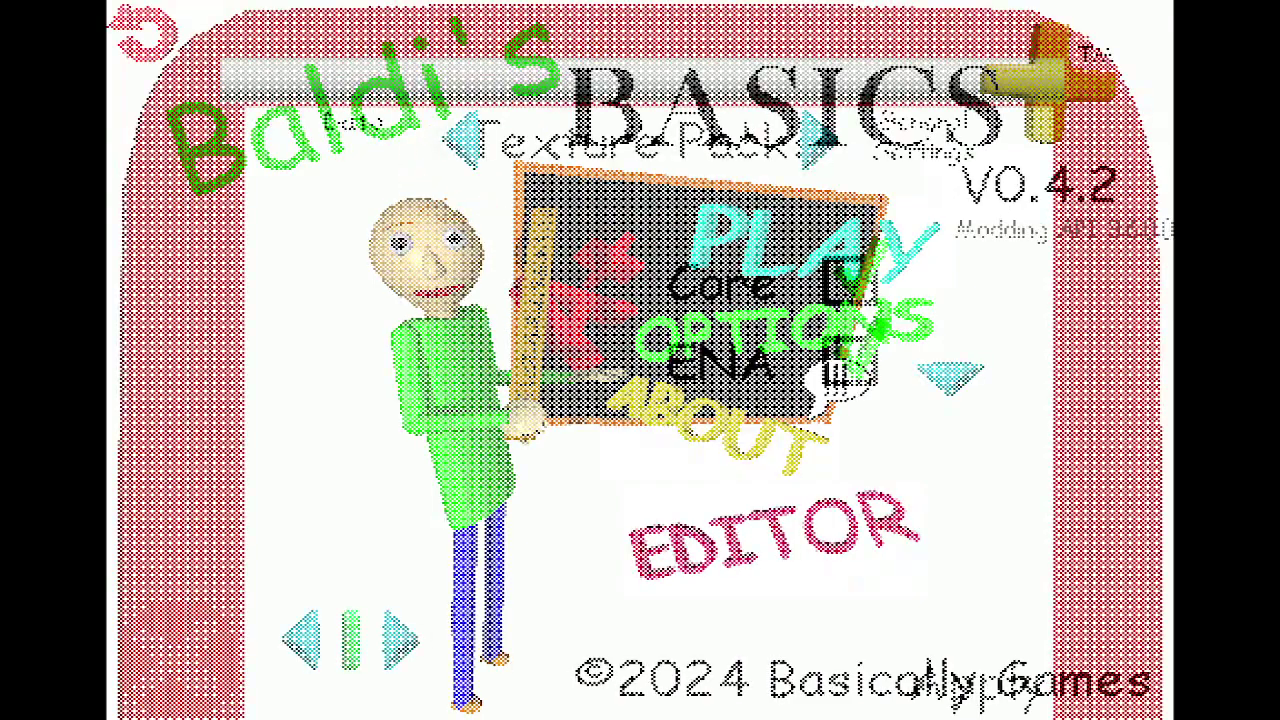
{"action": "left_click", "coordinate": [860, 365]}
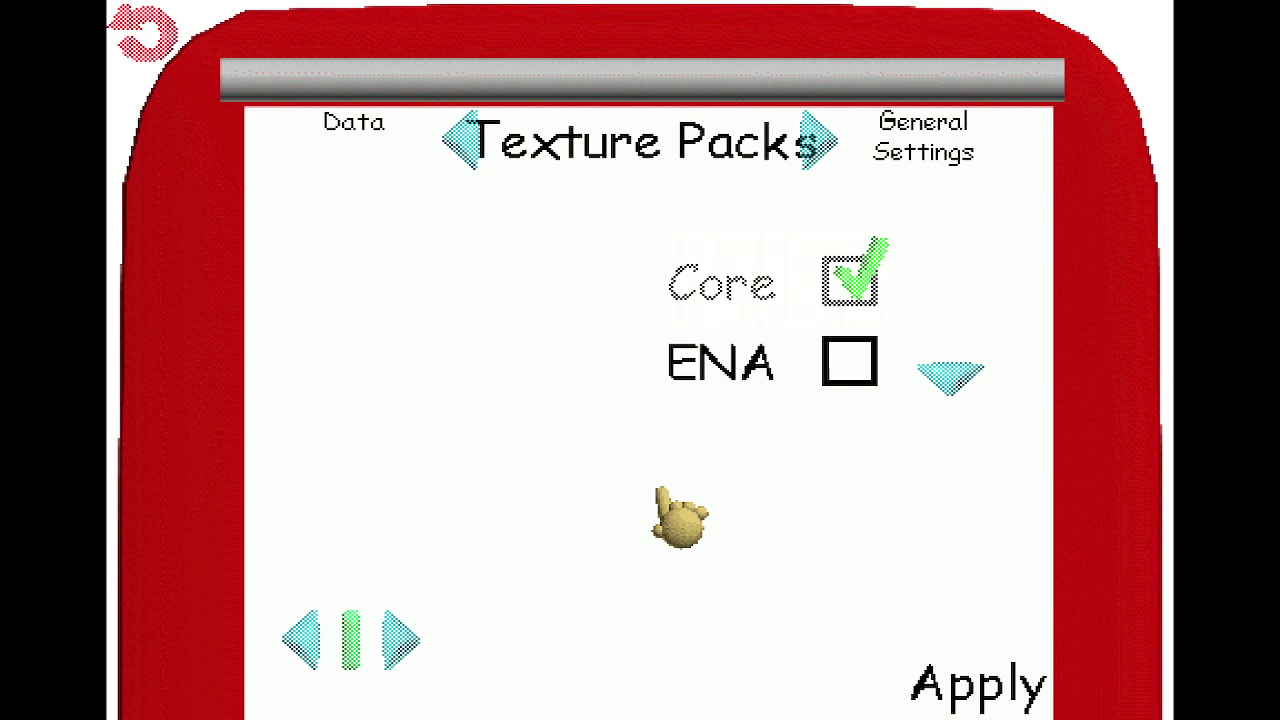
{"action": "left_click", "coordinate": [857, 368]}
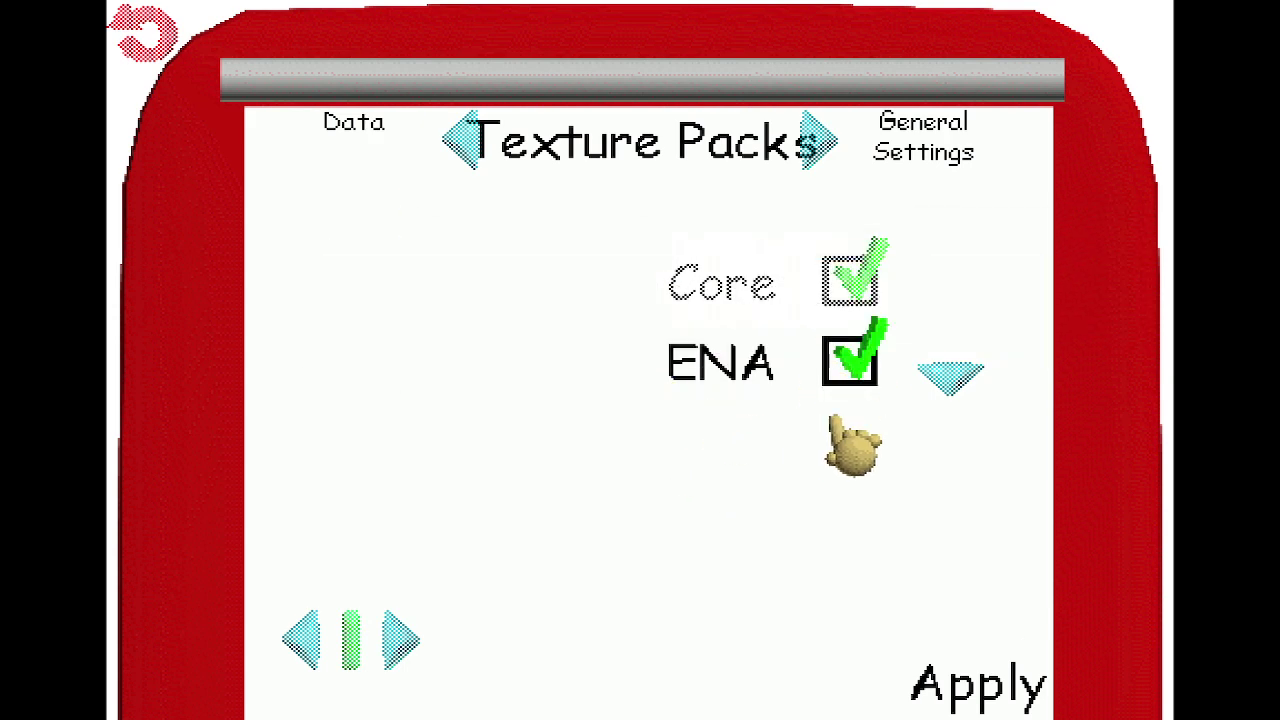
{"action": "left_click", "coordinate": [848, 362]}
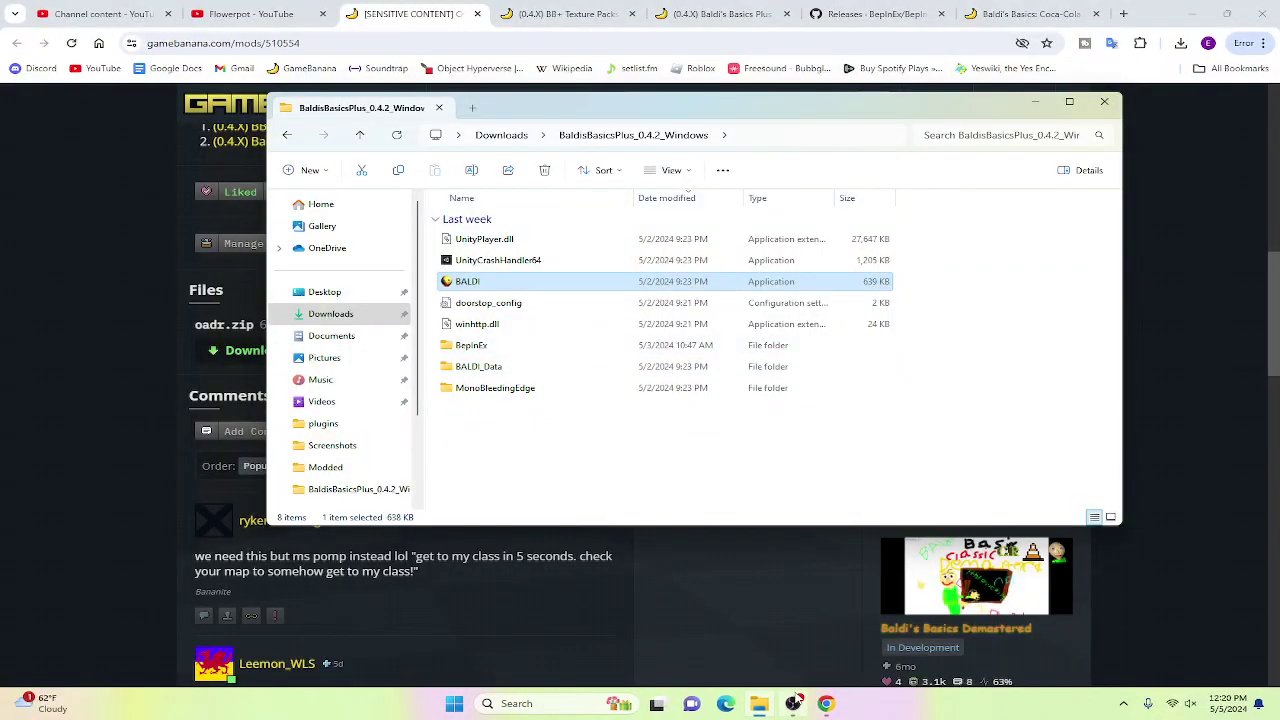
Step: Bring OBS Studio to the front from the taskbar while it keeps recording
{"action": "left_click", "coordinate": [793, 703]}
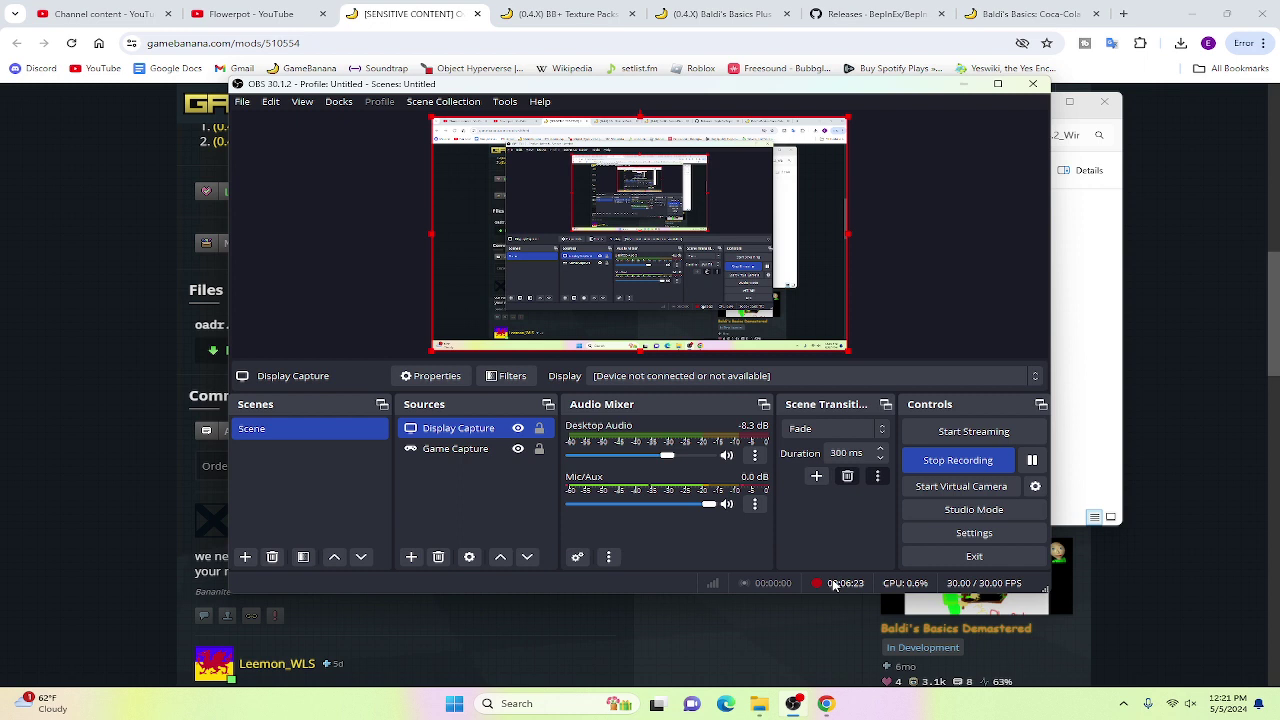